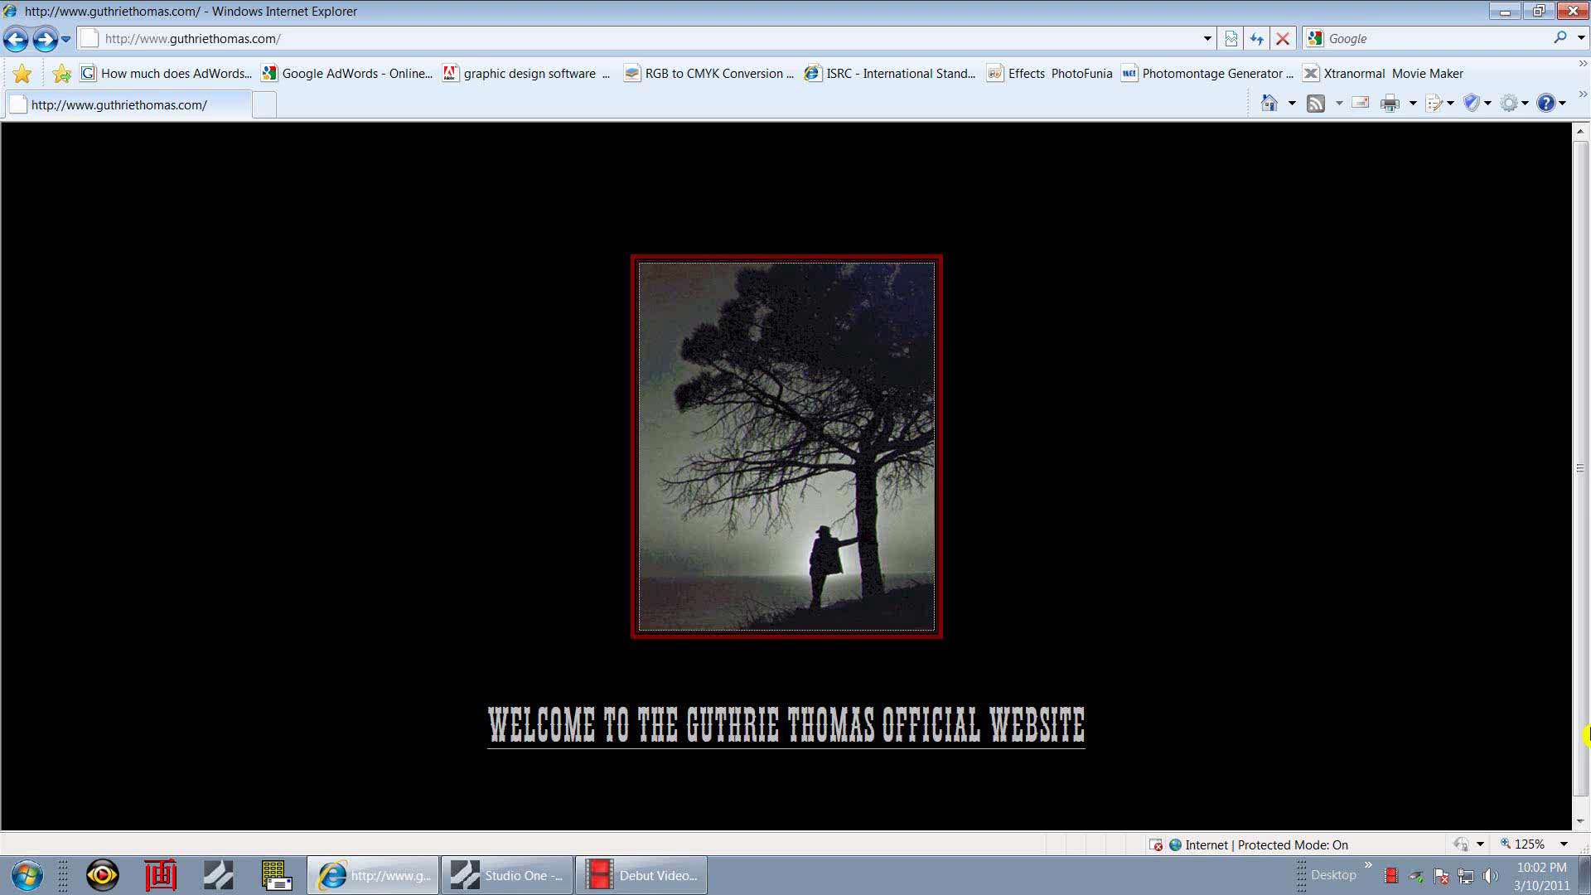
Open the main page of the Guthrie Thomas website and switch to the Run River Run song in Studio One
left_click(920, 568)
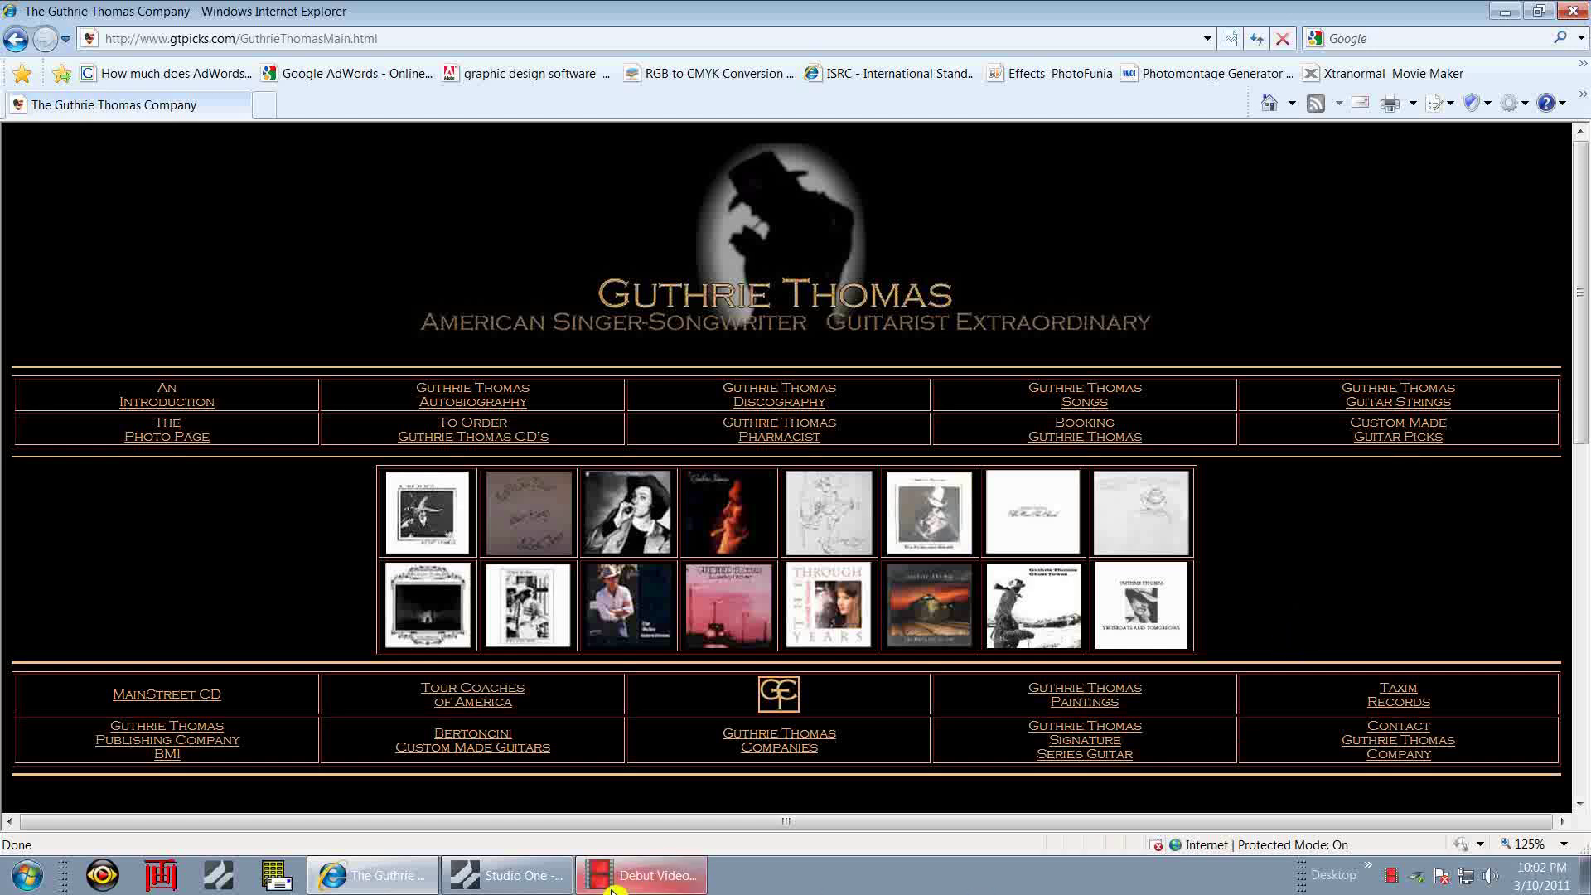
left_click(512, 885)
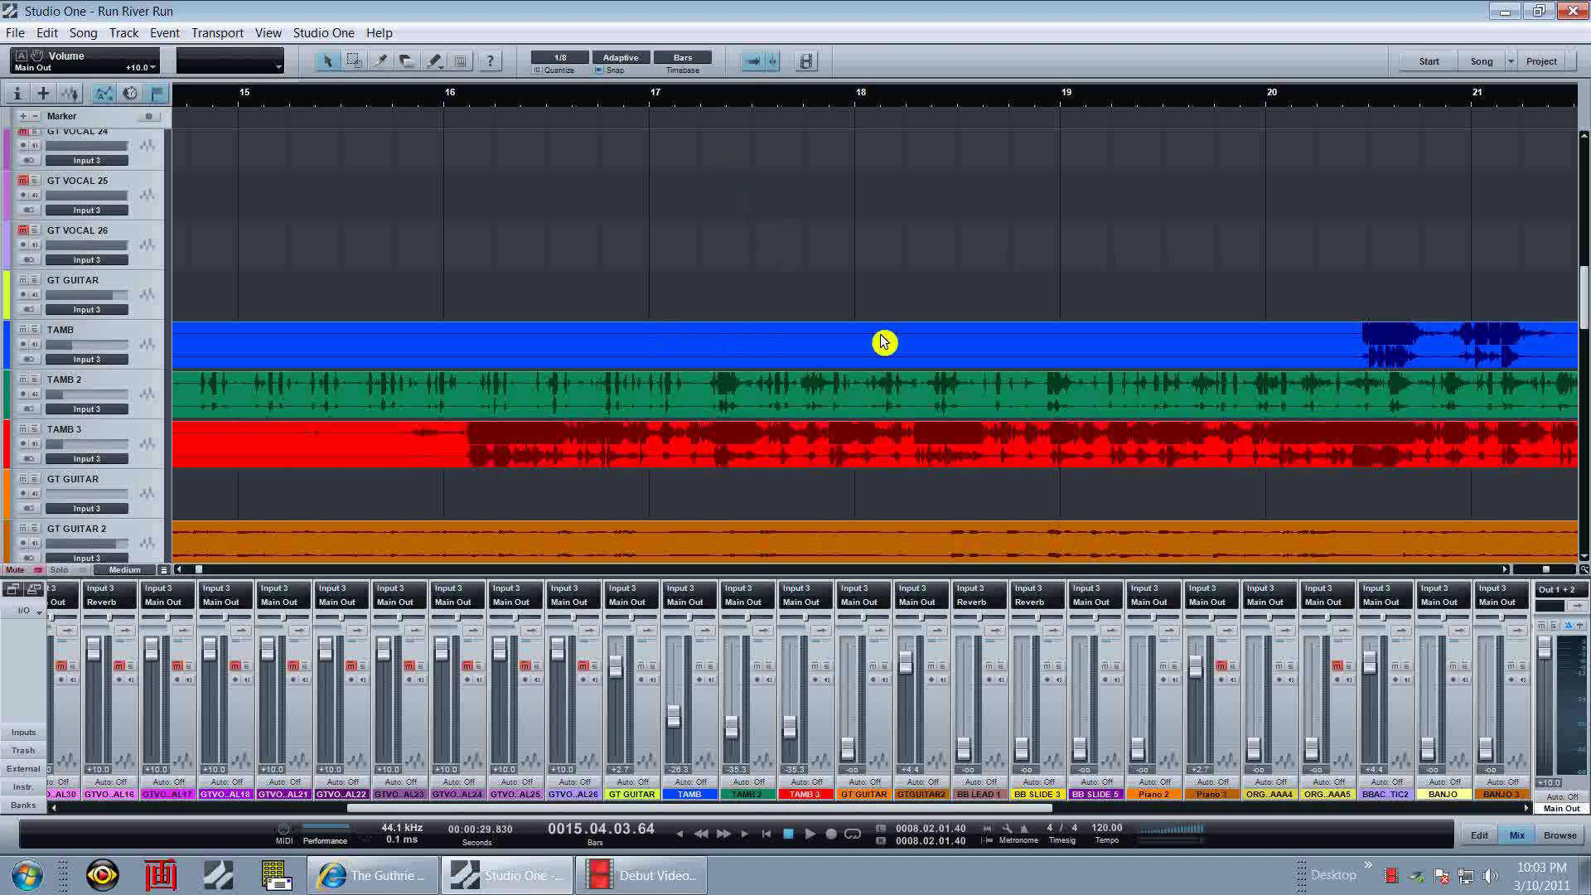
Advance the playhead to the middle of bar 22 and insert a marker there
left_click(723, 833)
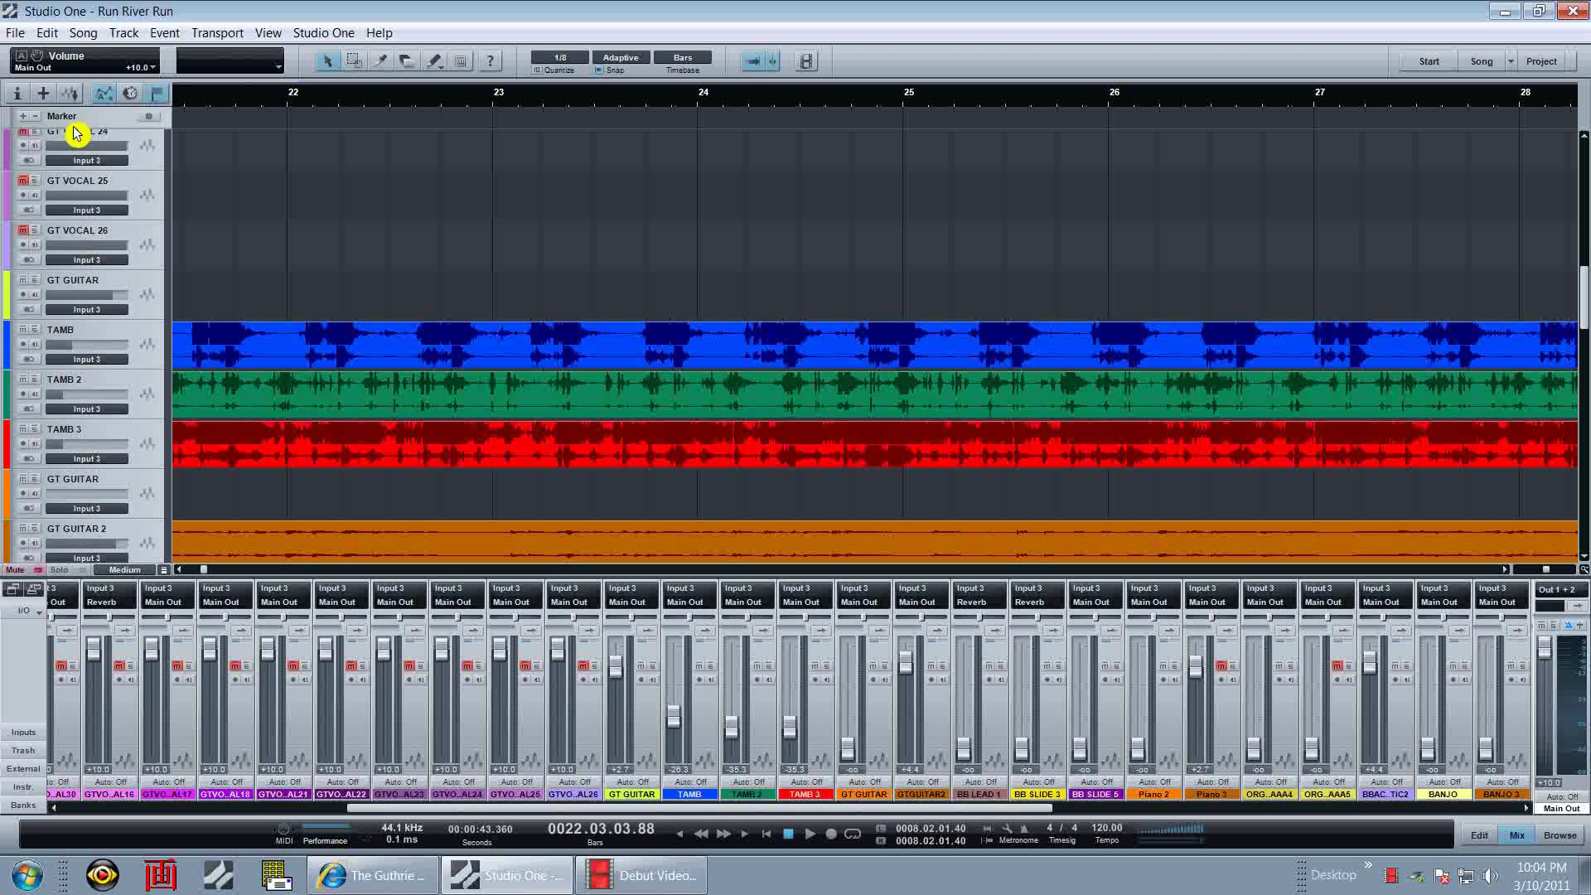
left_click(23, 131)
left_click(24, 116)
Advance the playhead to bar 27, return it to the bar 22 marker and delete that marker
left_click(723, 833)
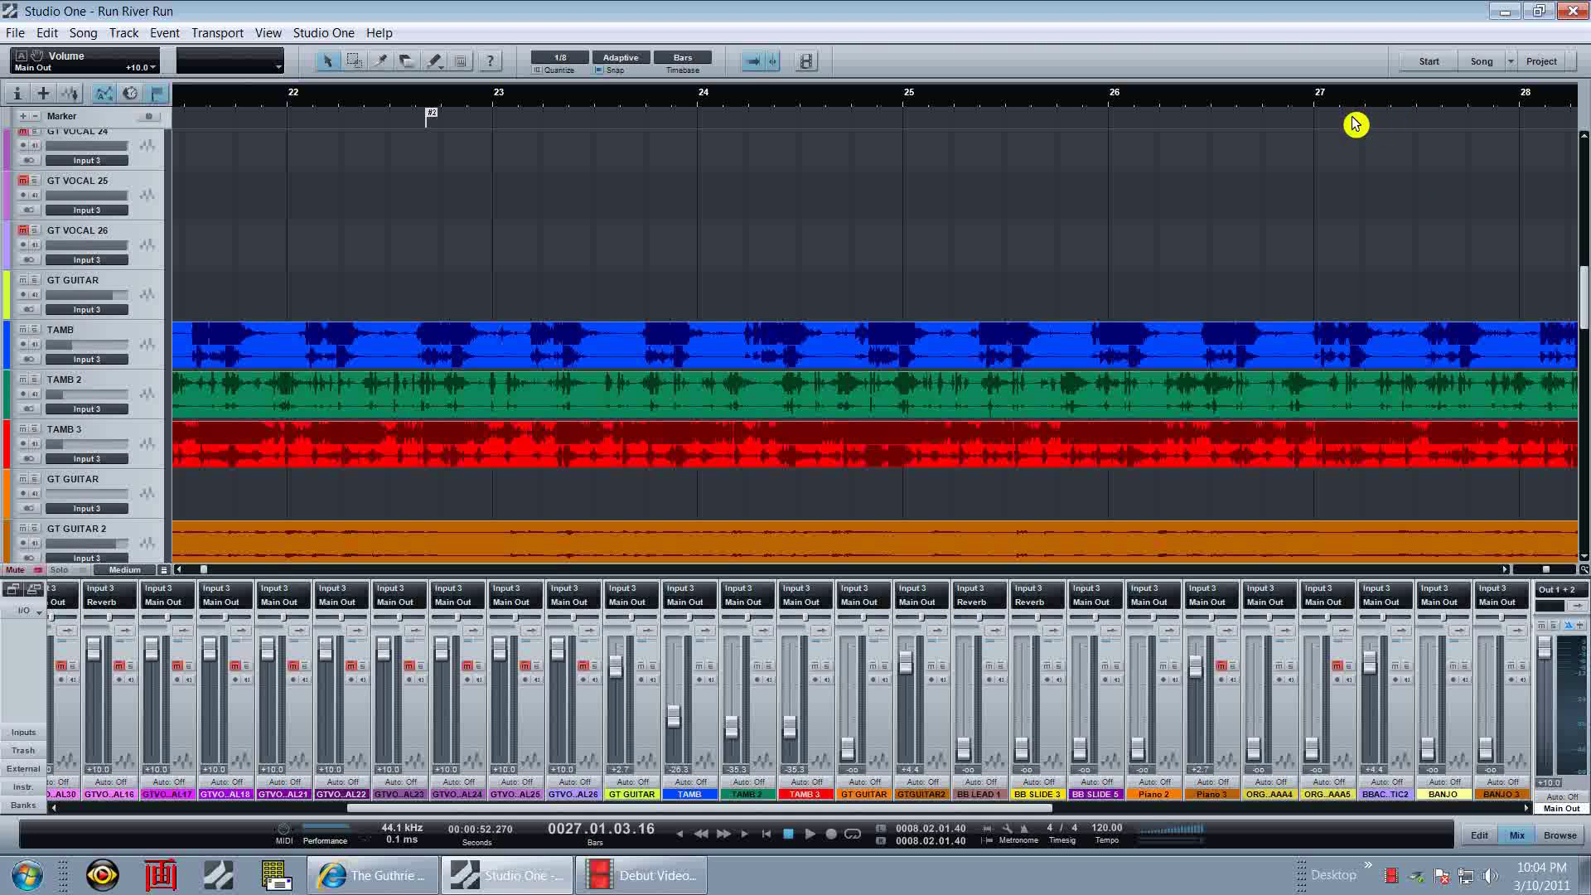
key("shift+b")
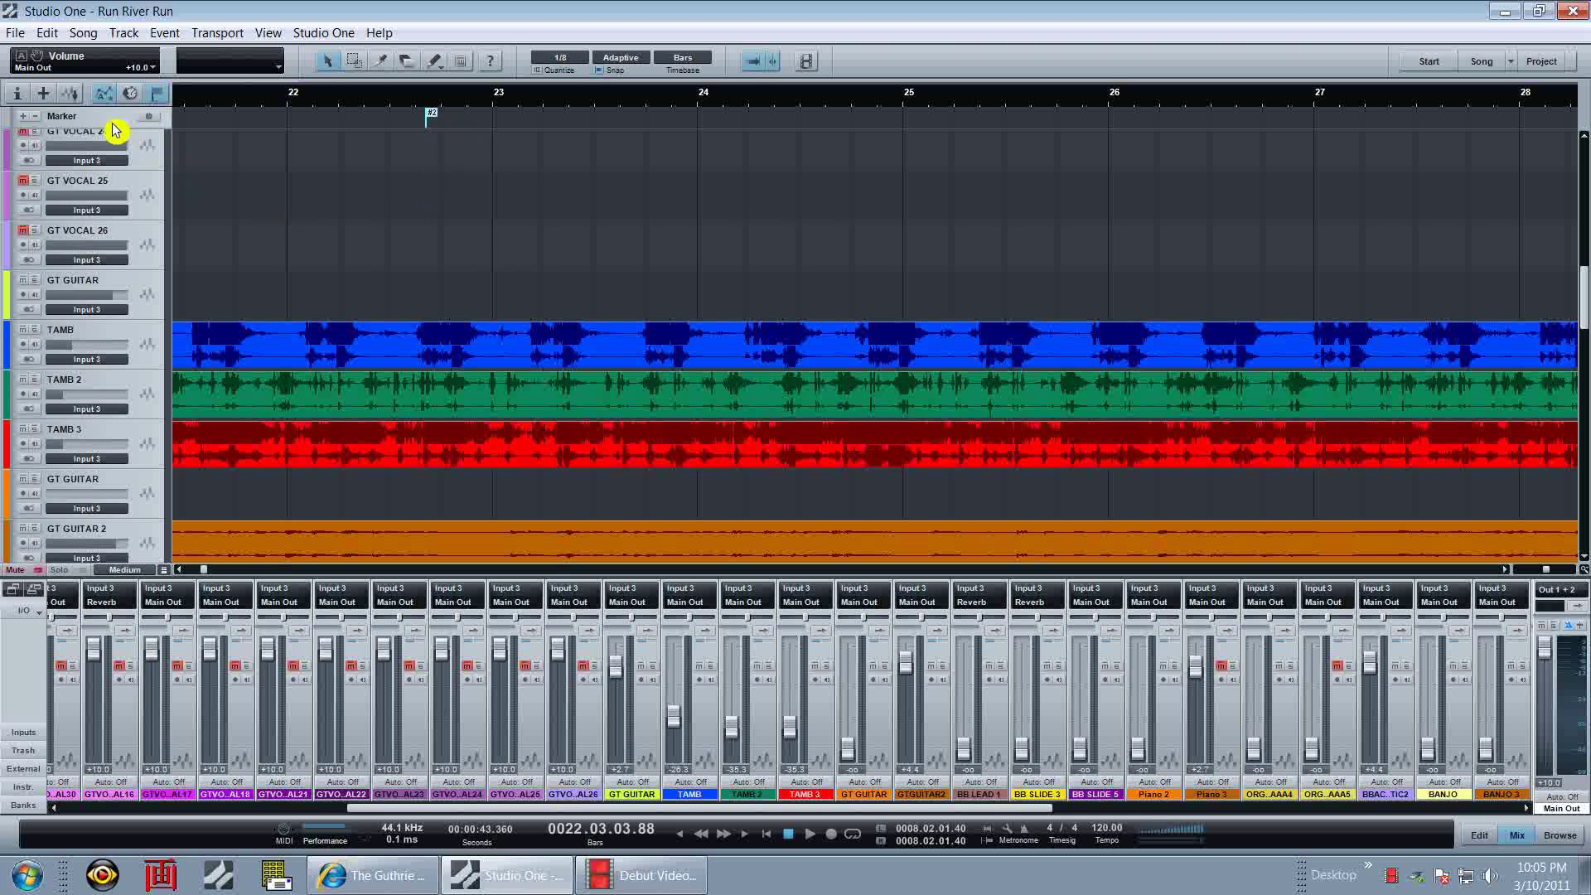
left_click(36, 117)
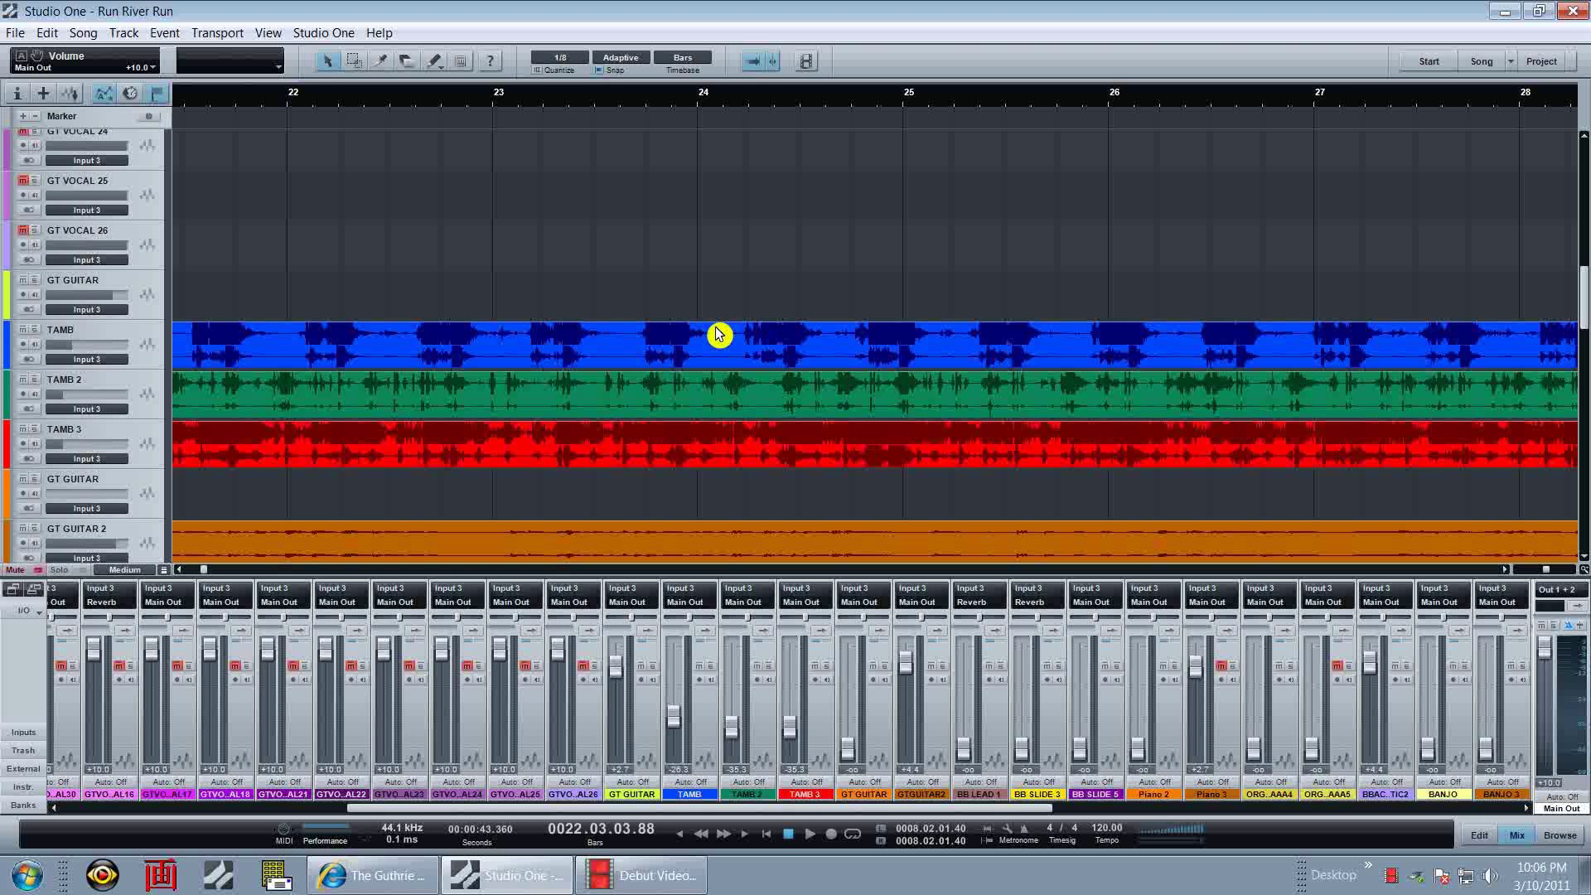
Split the TAMB event at about bars 23.6 and 24.1 with the Split tool
right_click(742, 259)
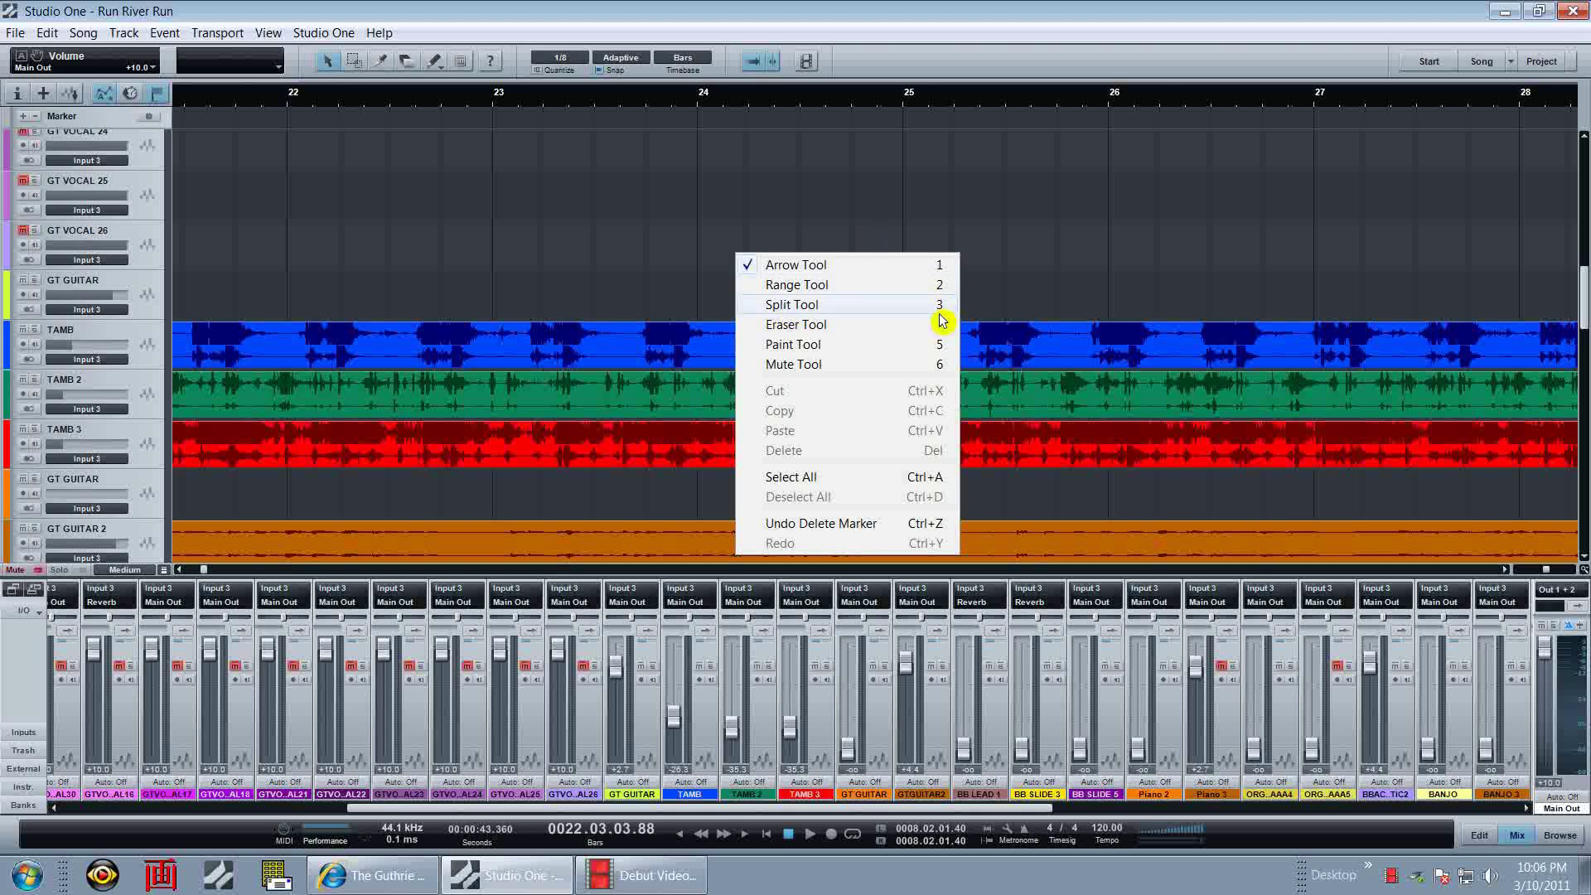
left_click(942, 183)
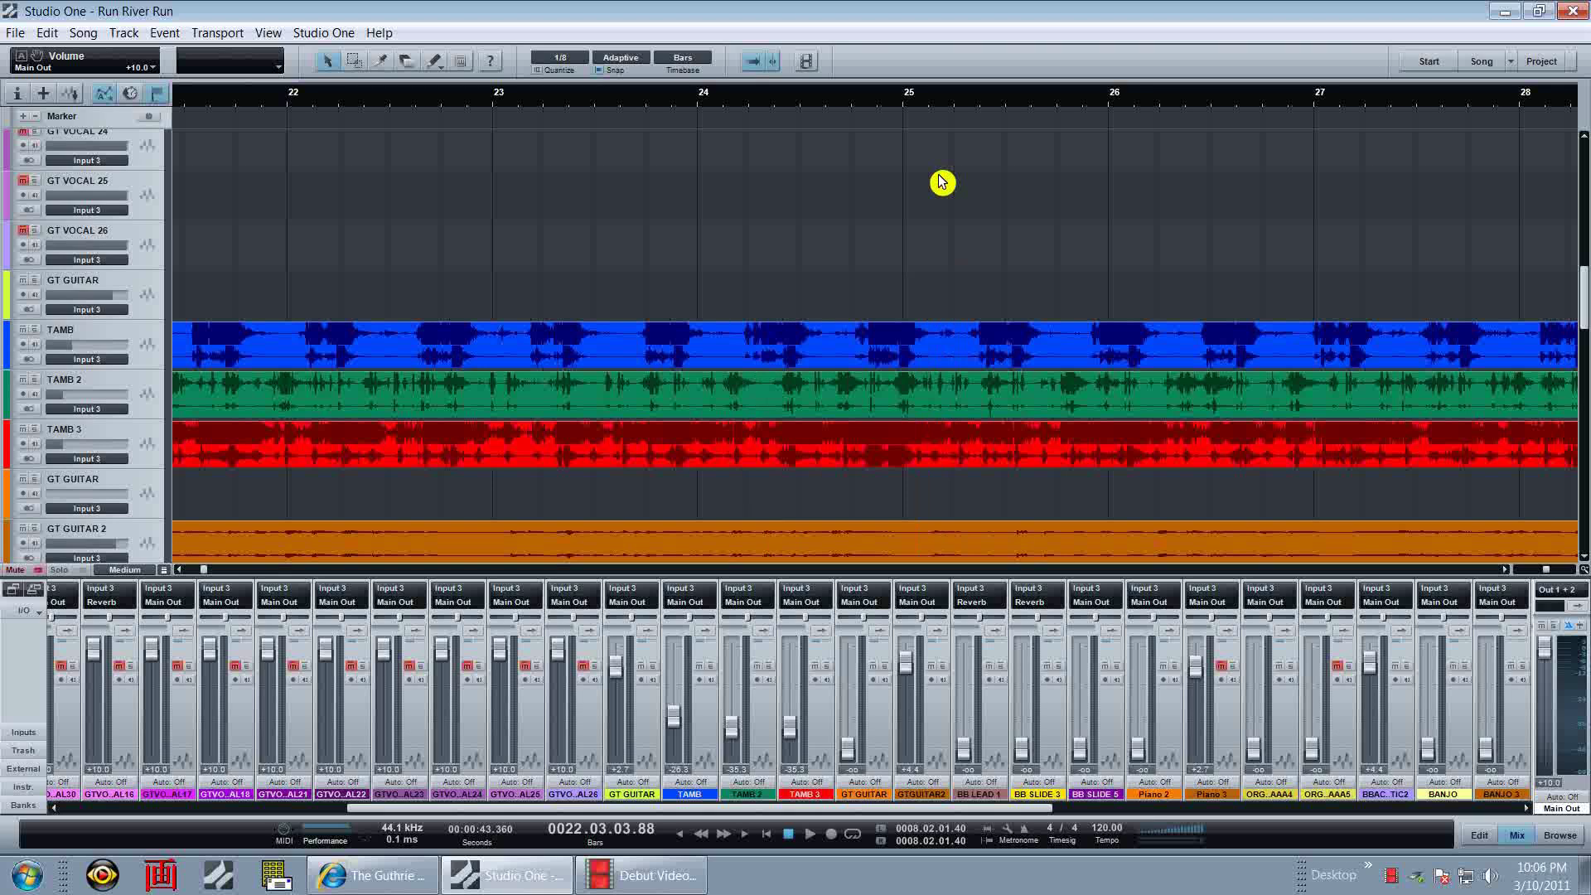
key("3")
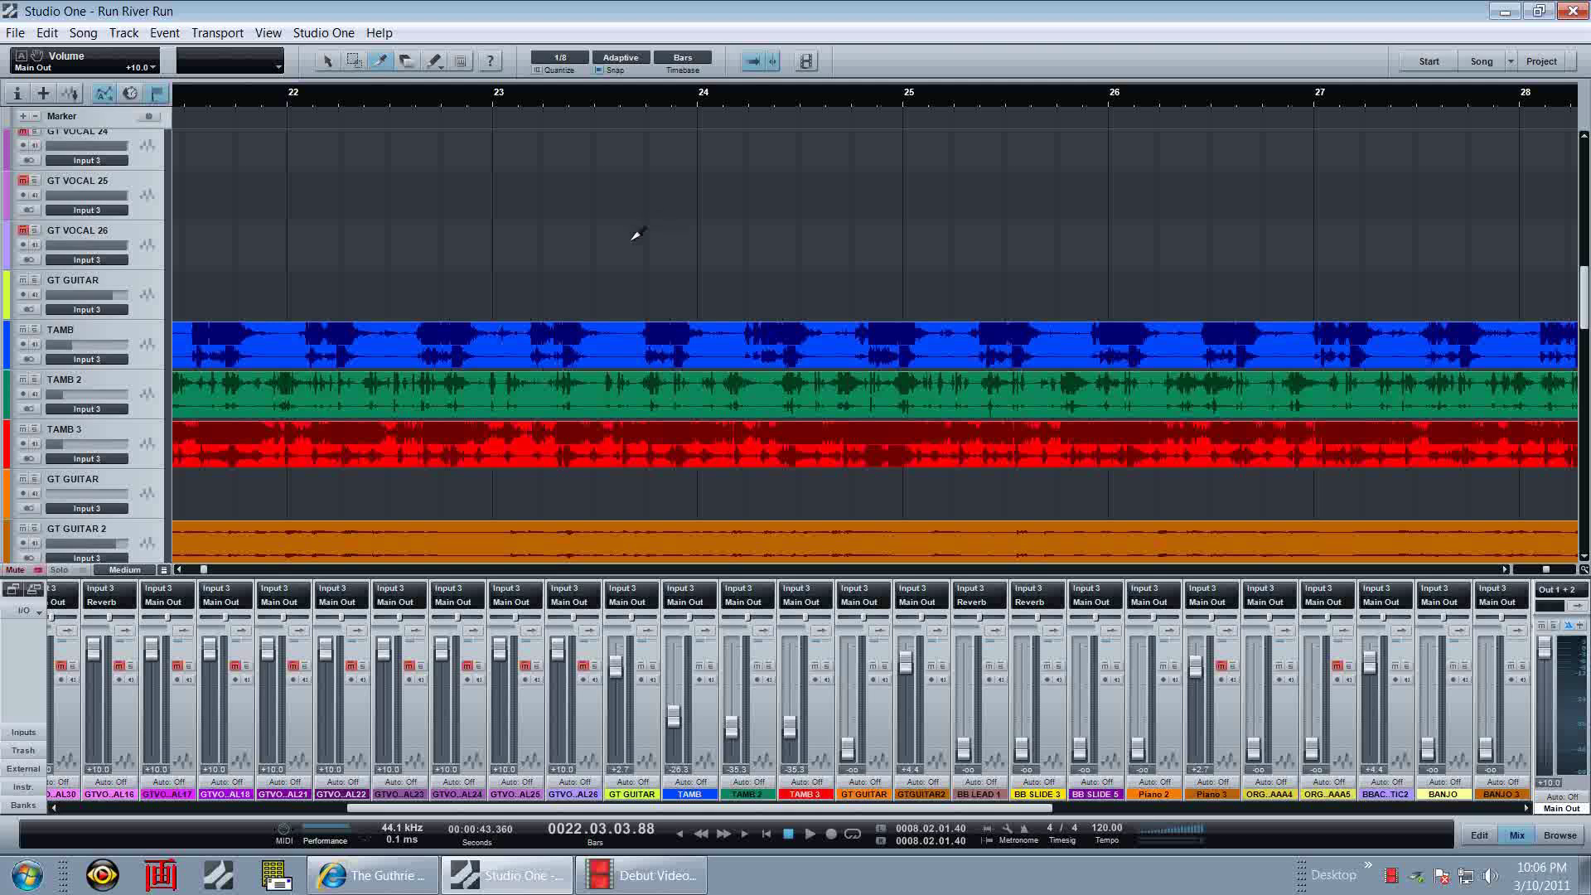
left_click(634, 332)
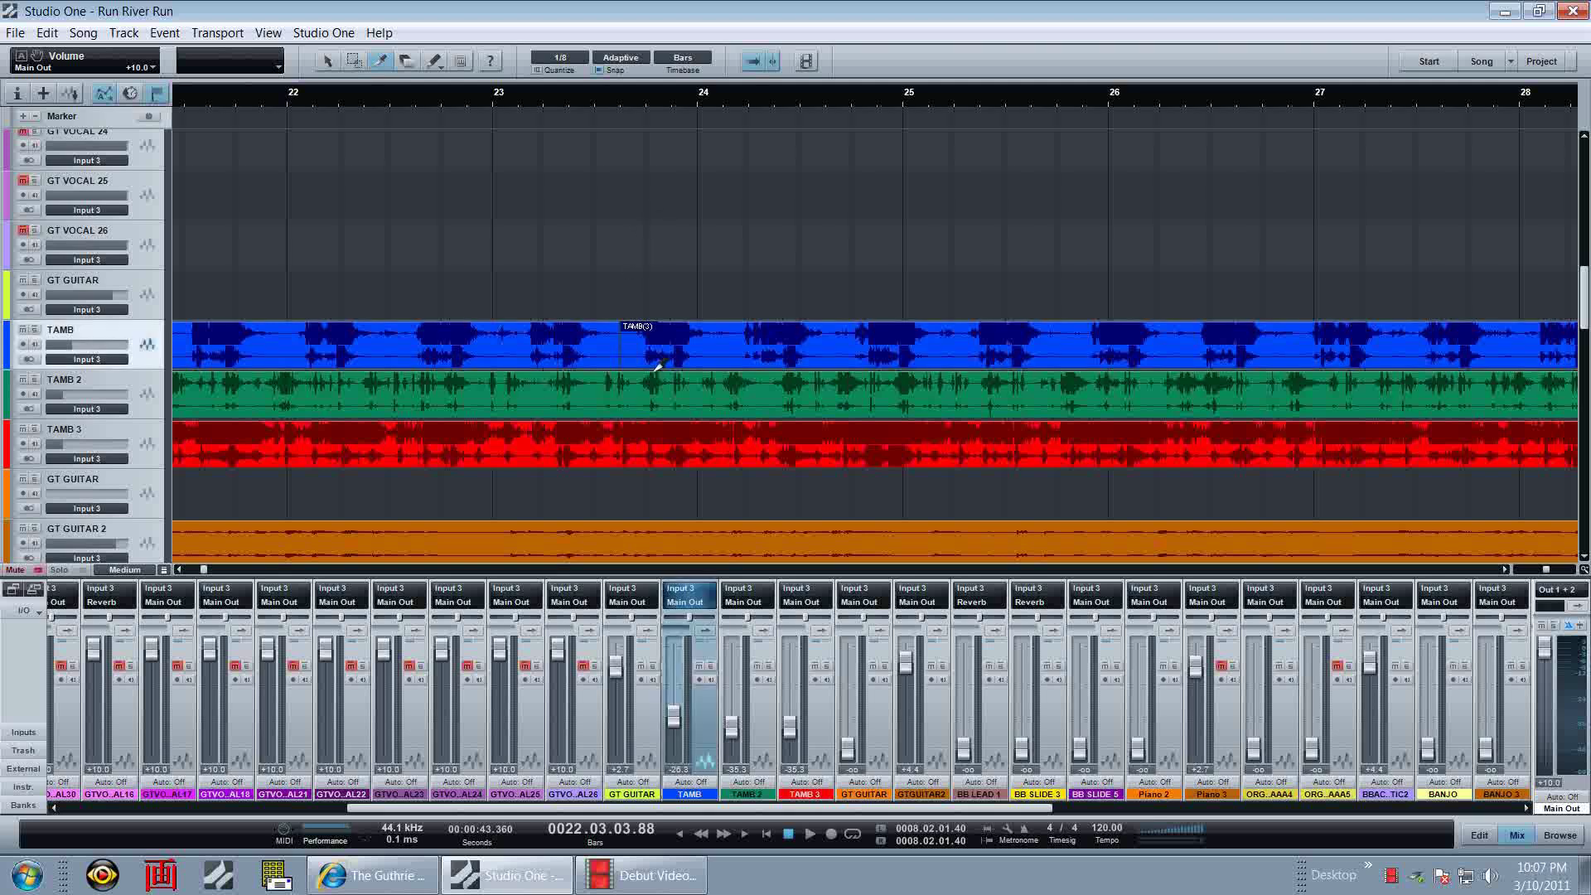
left_click(734, 335)
Select the short TAMB slice just before bar 24 with the Arrow tool and delete it
key("1")
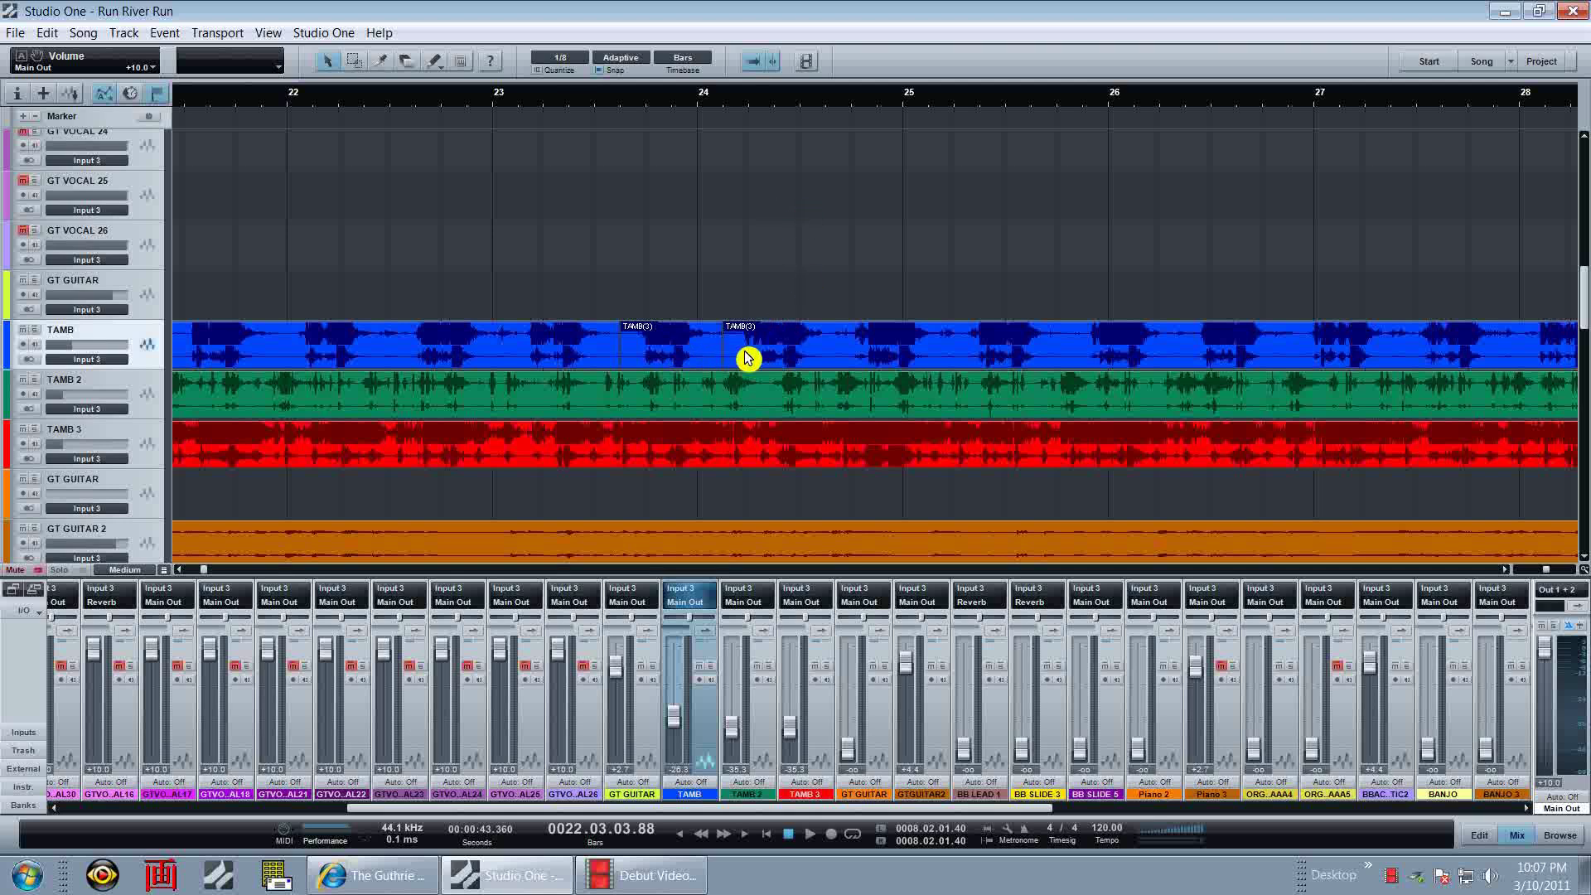
left_click(696, 358)
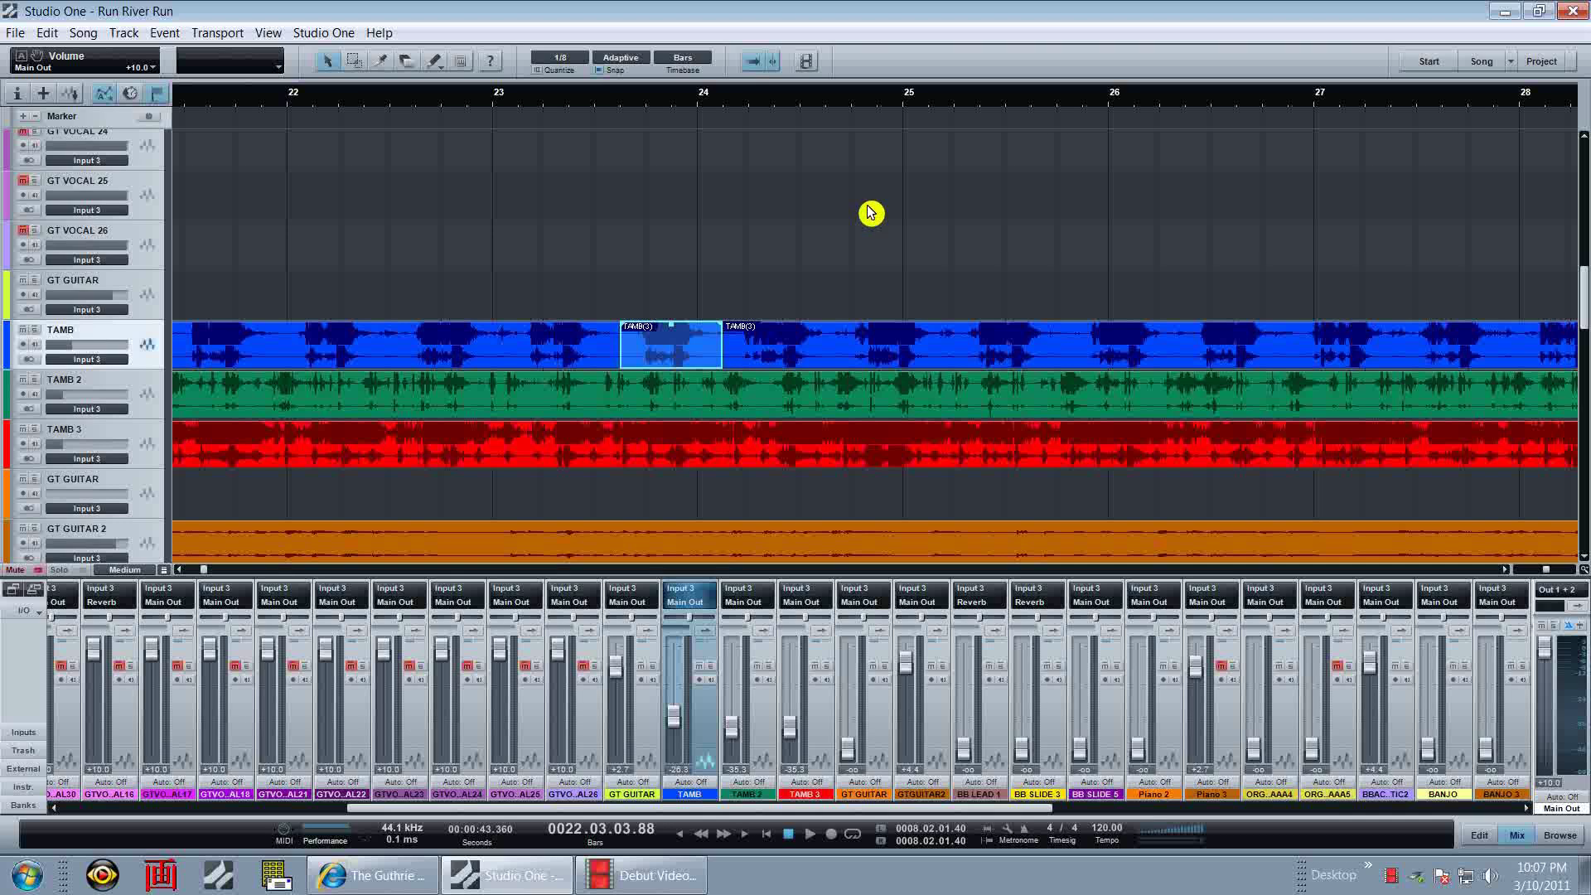
key("Delete")
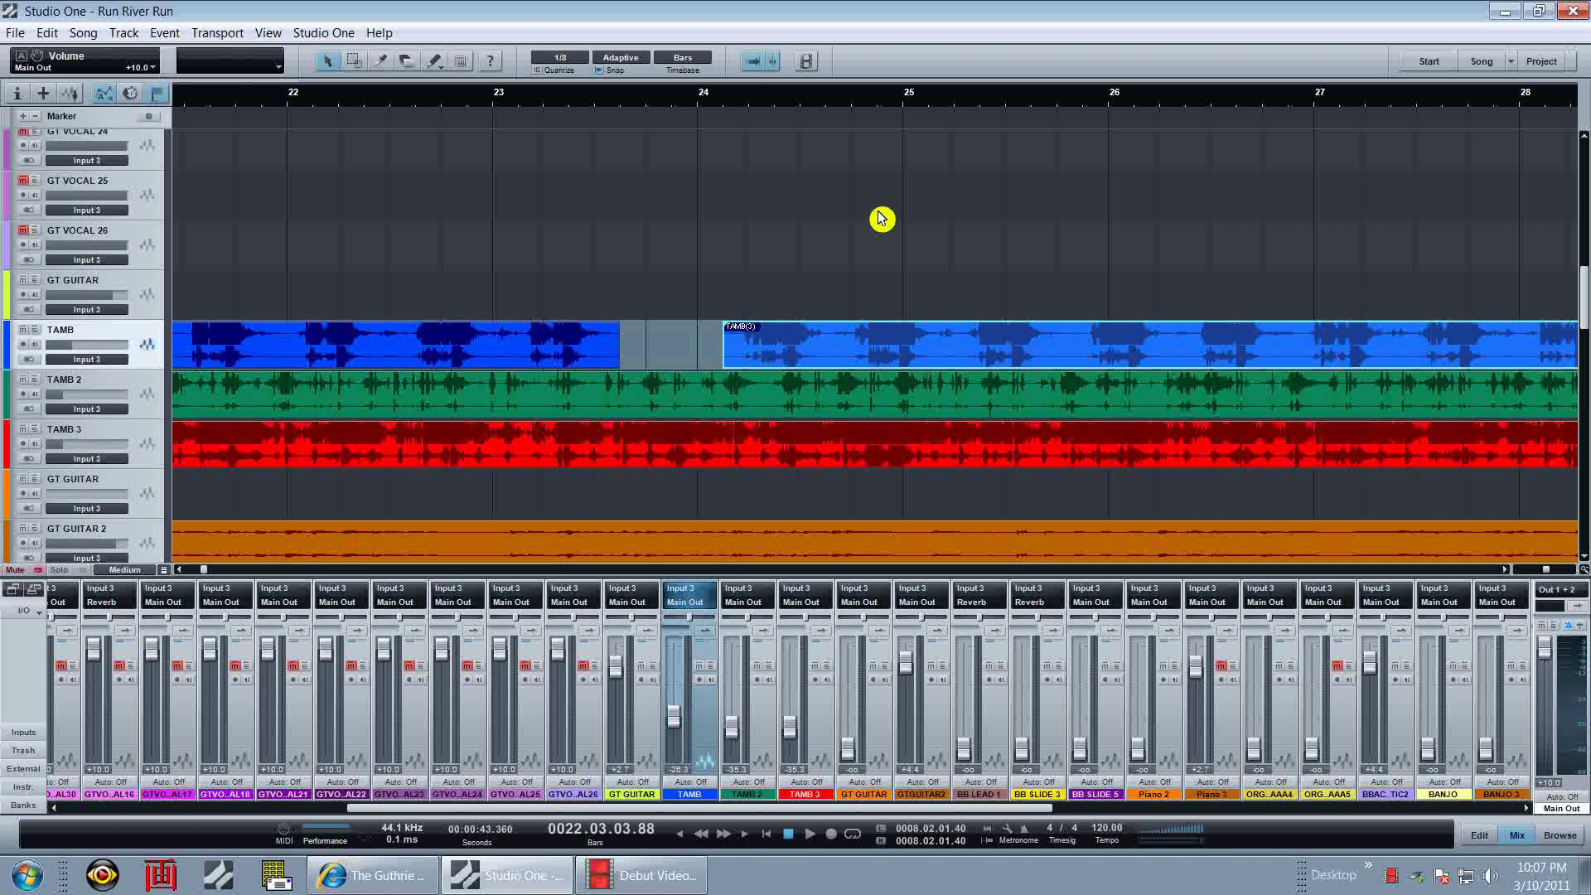
Undo the slice deletion and both splits on the TAMB track
key("ctrl+z")
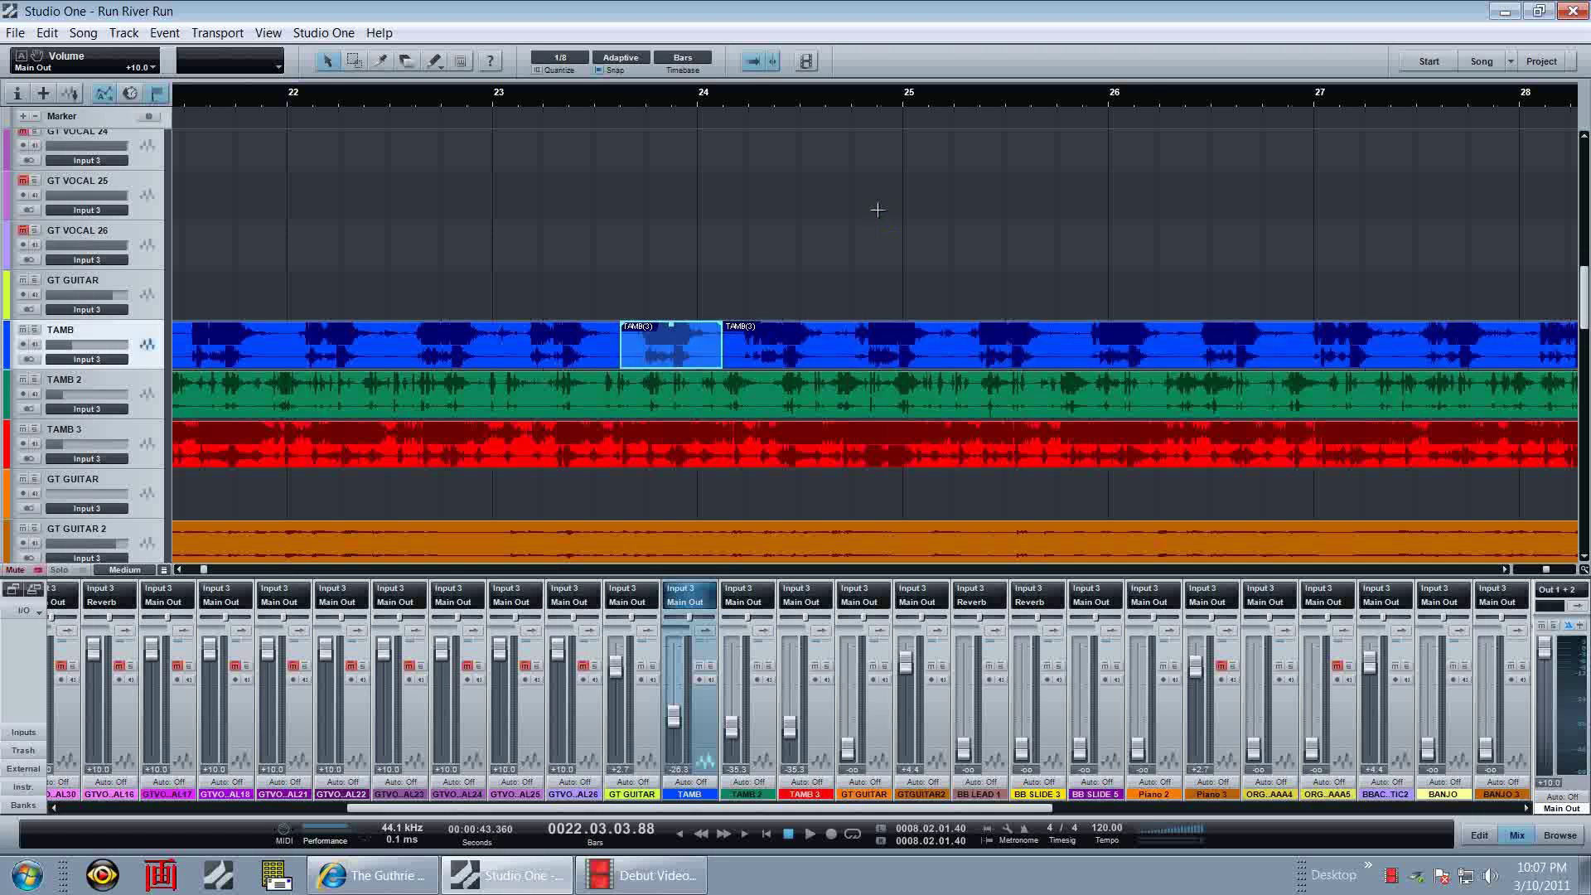
key("ctrl+z")
key("ctrl+z")
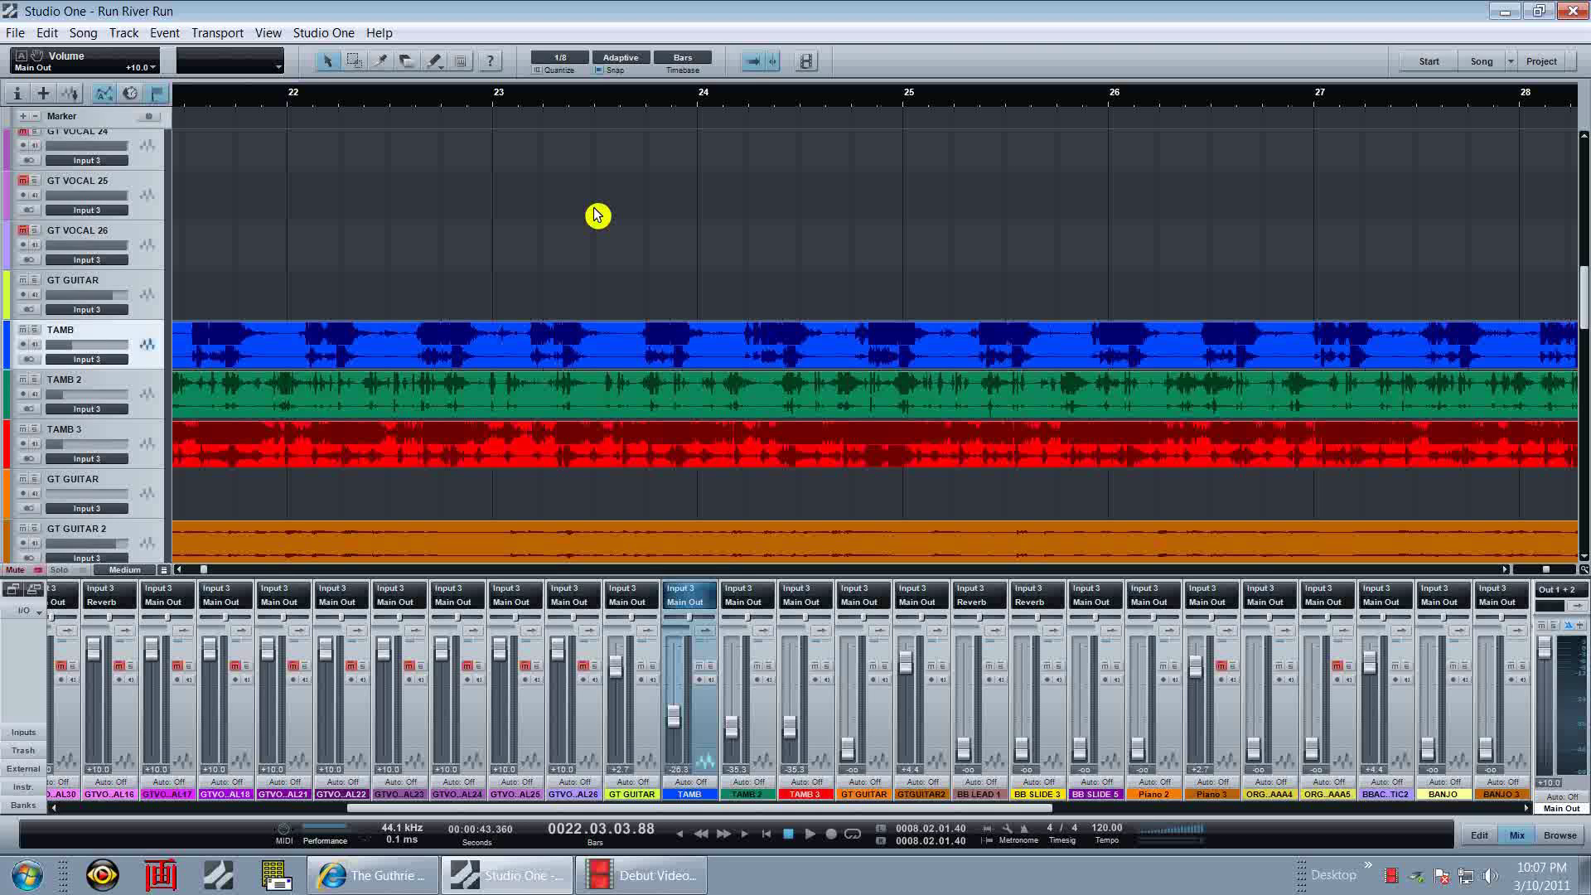
Split the TAMB event at about bars 24.1 and 24.6, and remove the slice between the cuts with the Eraser tool
key("3")
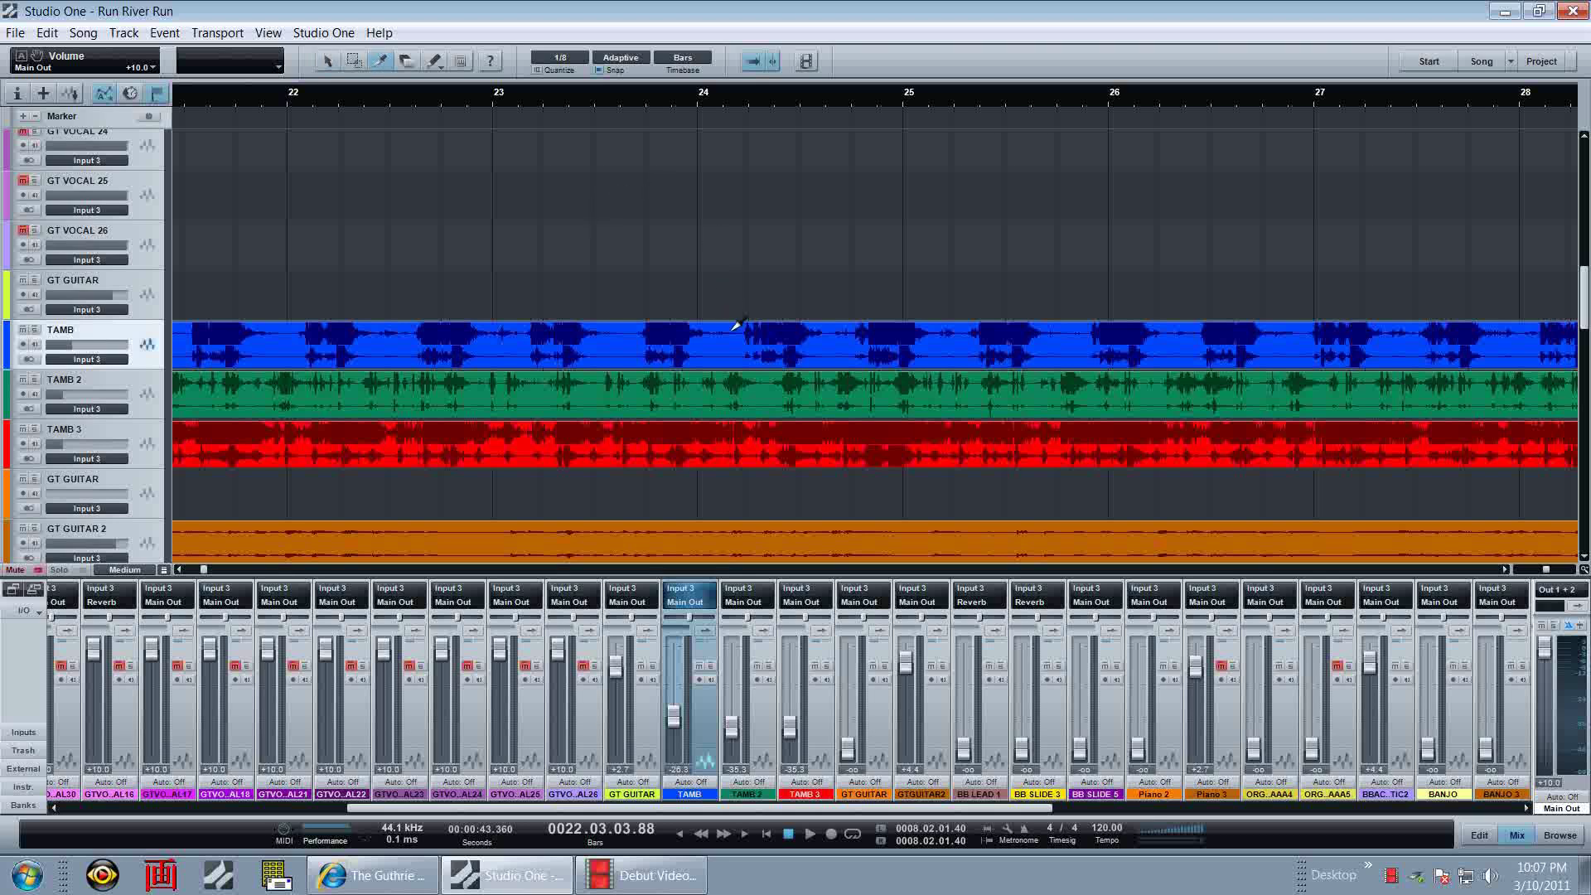
left_click(846, 342)
key("4")
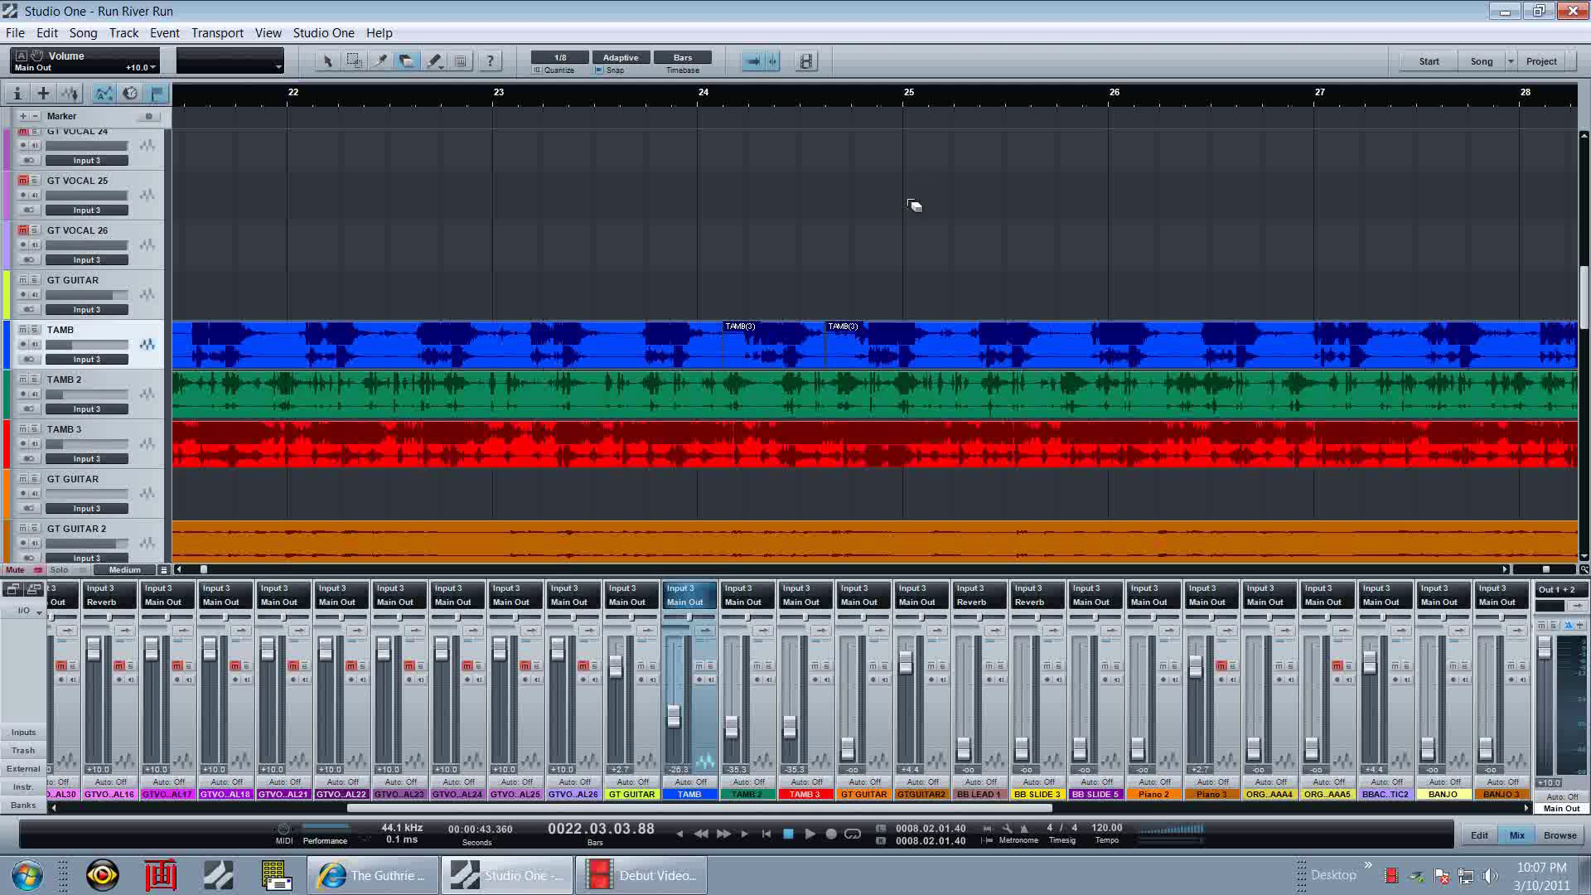
left_click(787, 352)
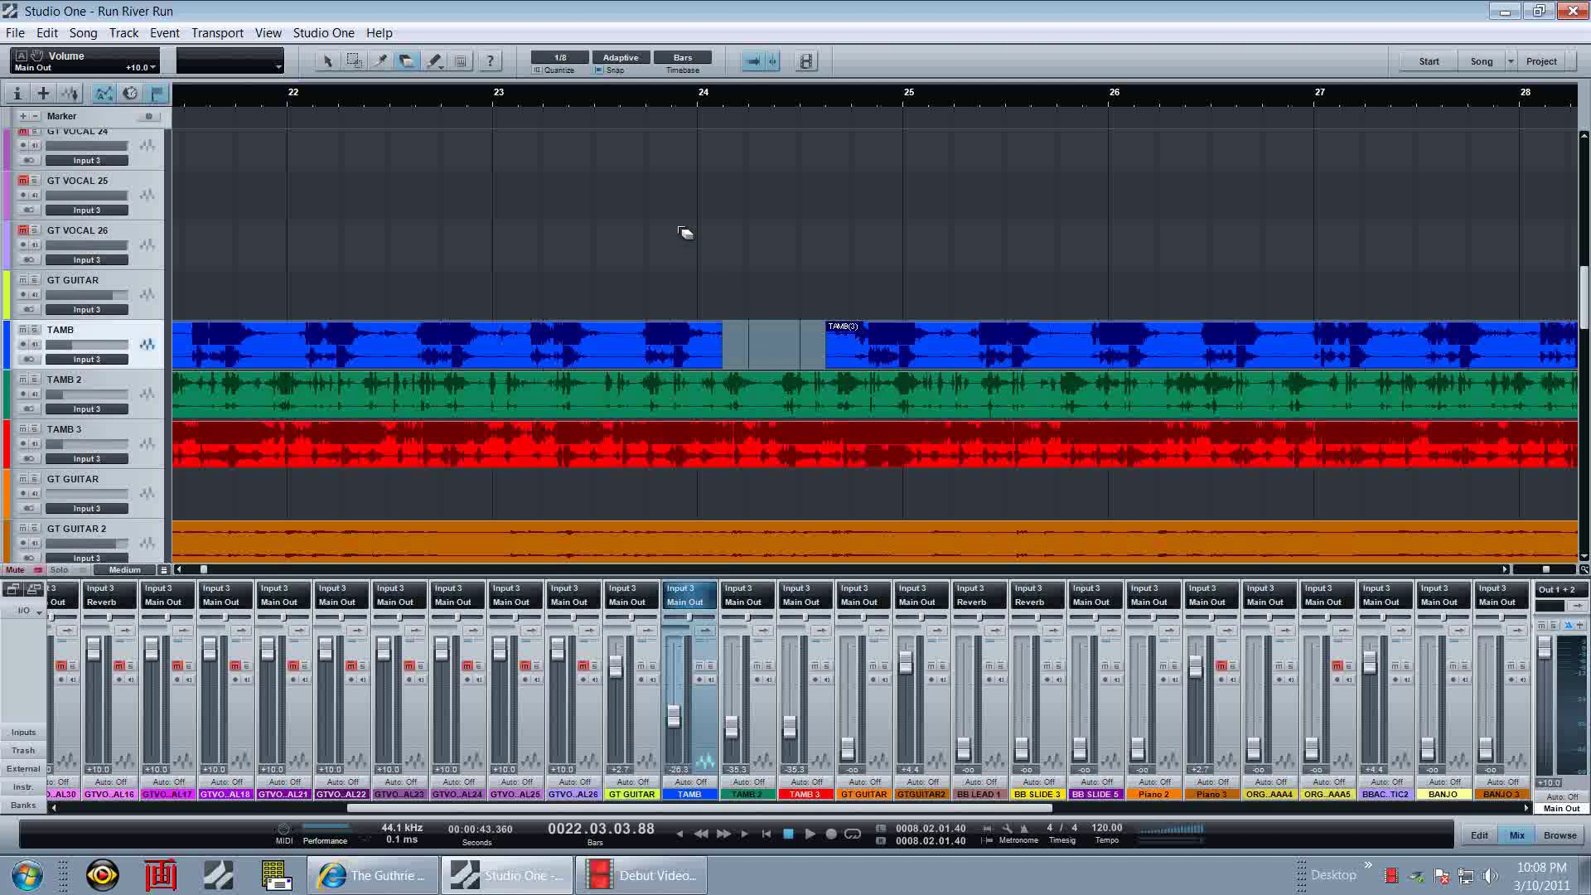
Switch to the Paint tool and view the list of editing tools
key("5")
right_click(693, 203)
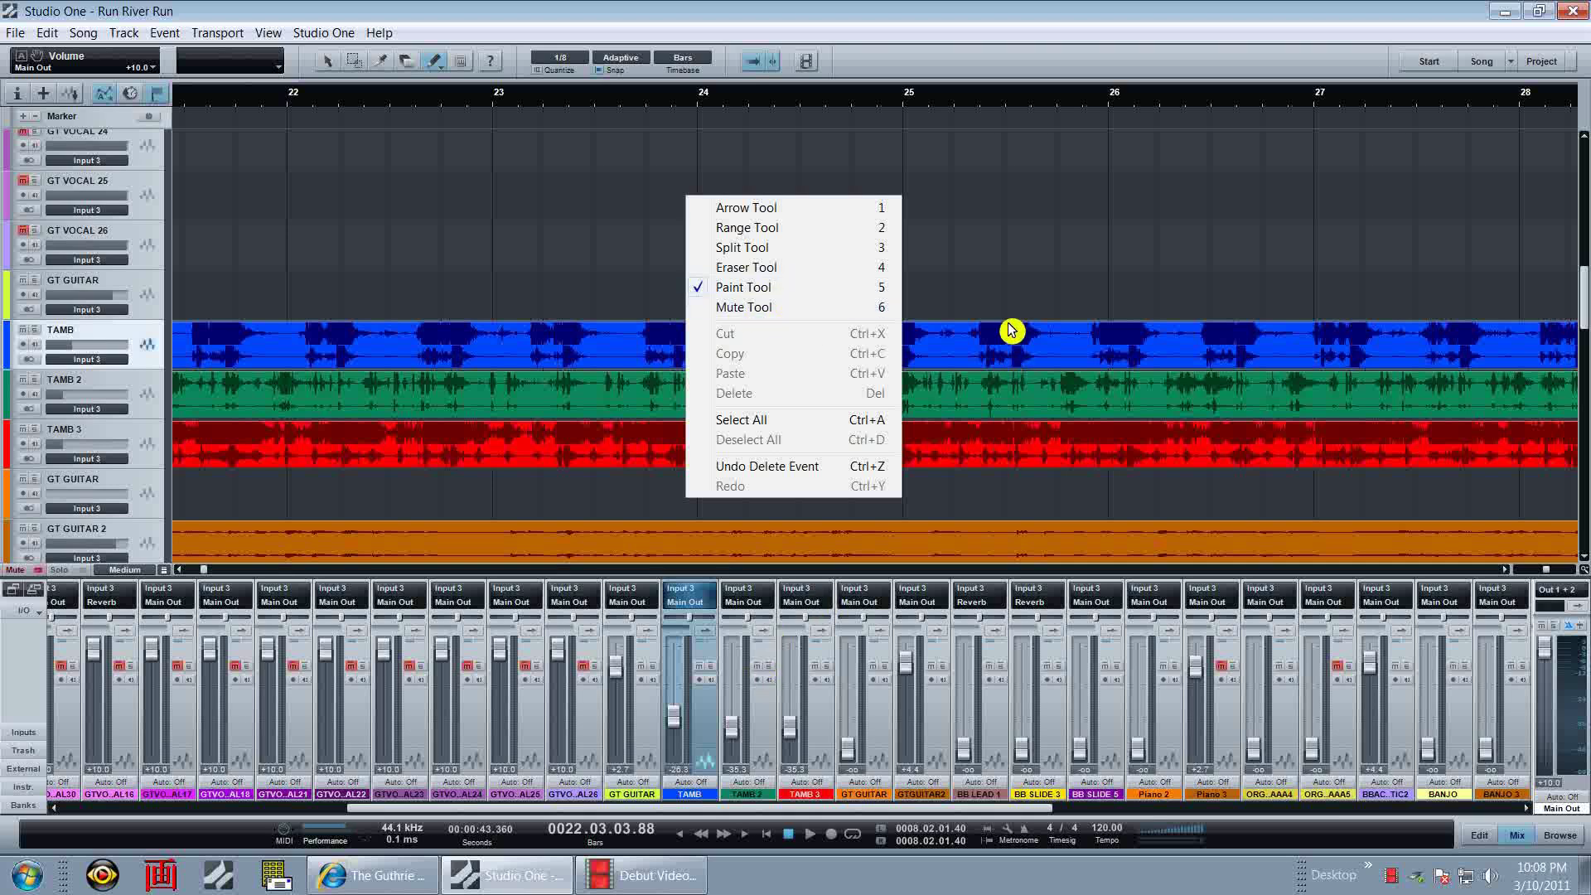
left_click(884, 225)
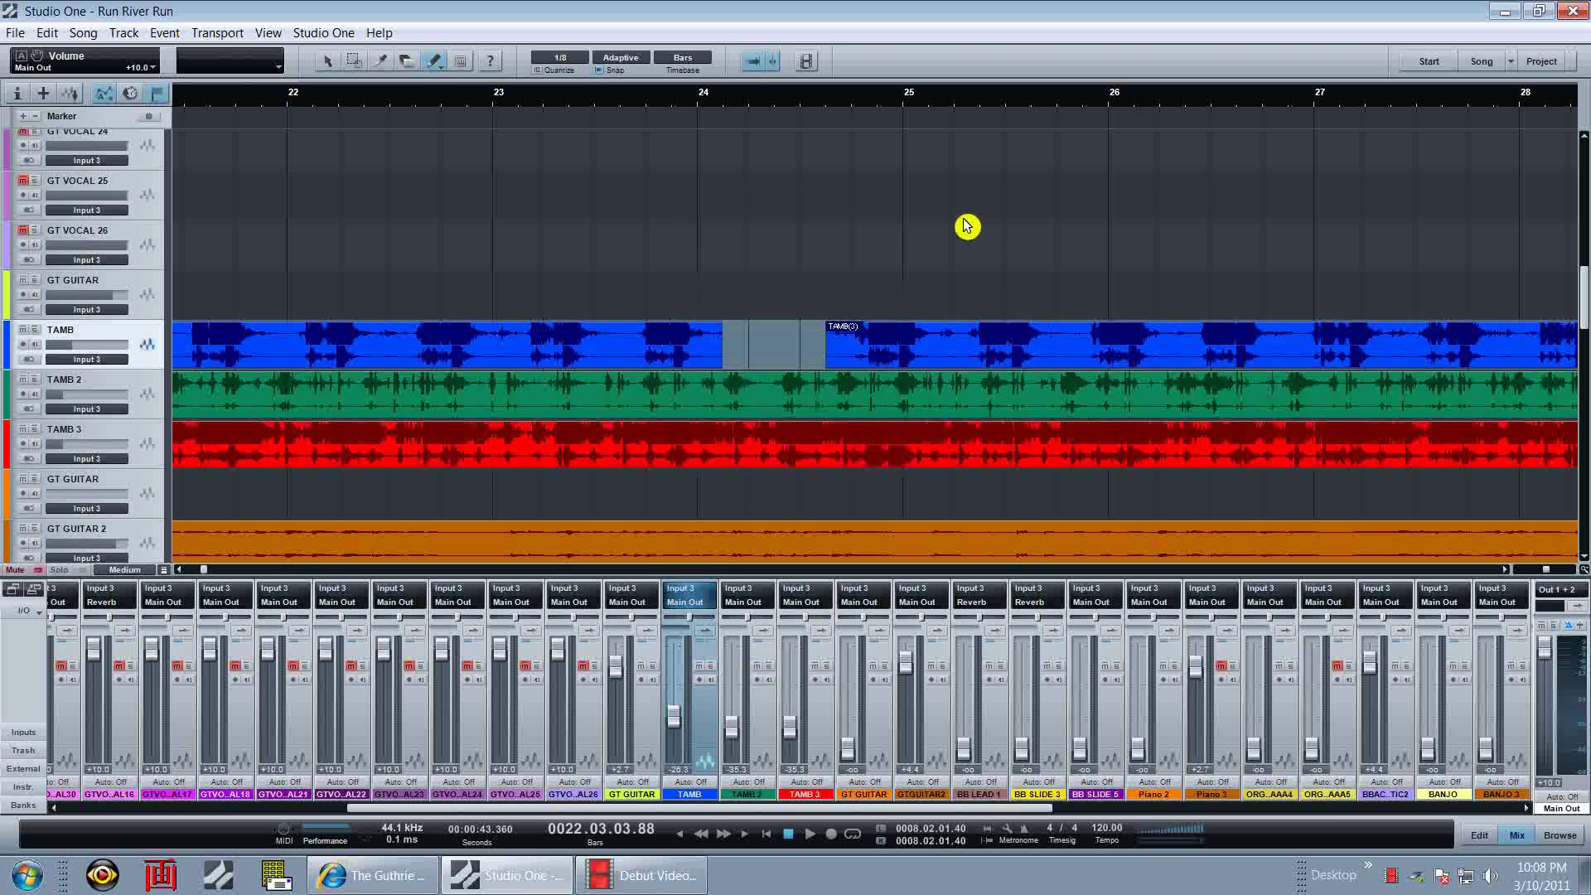
Mute the TAMB event before the gap with the Mute tool and unmute it again
key("6")
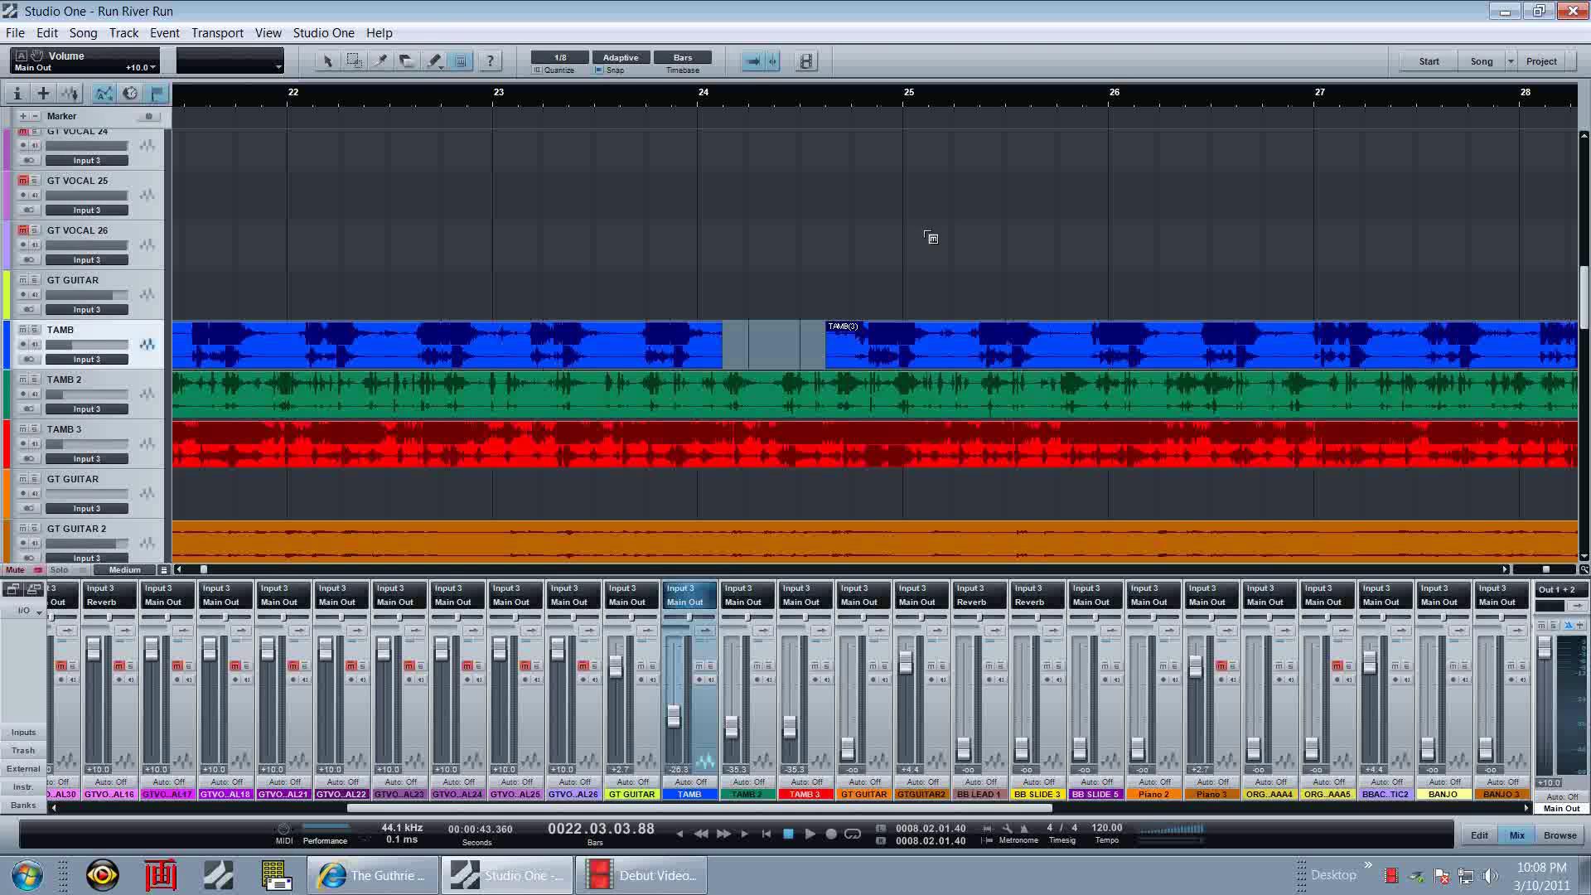
left_click(623, 335)
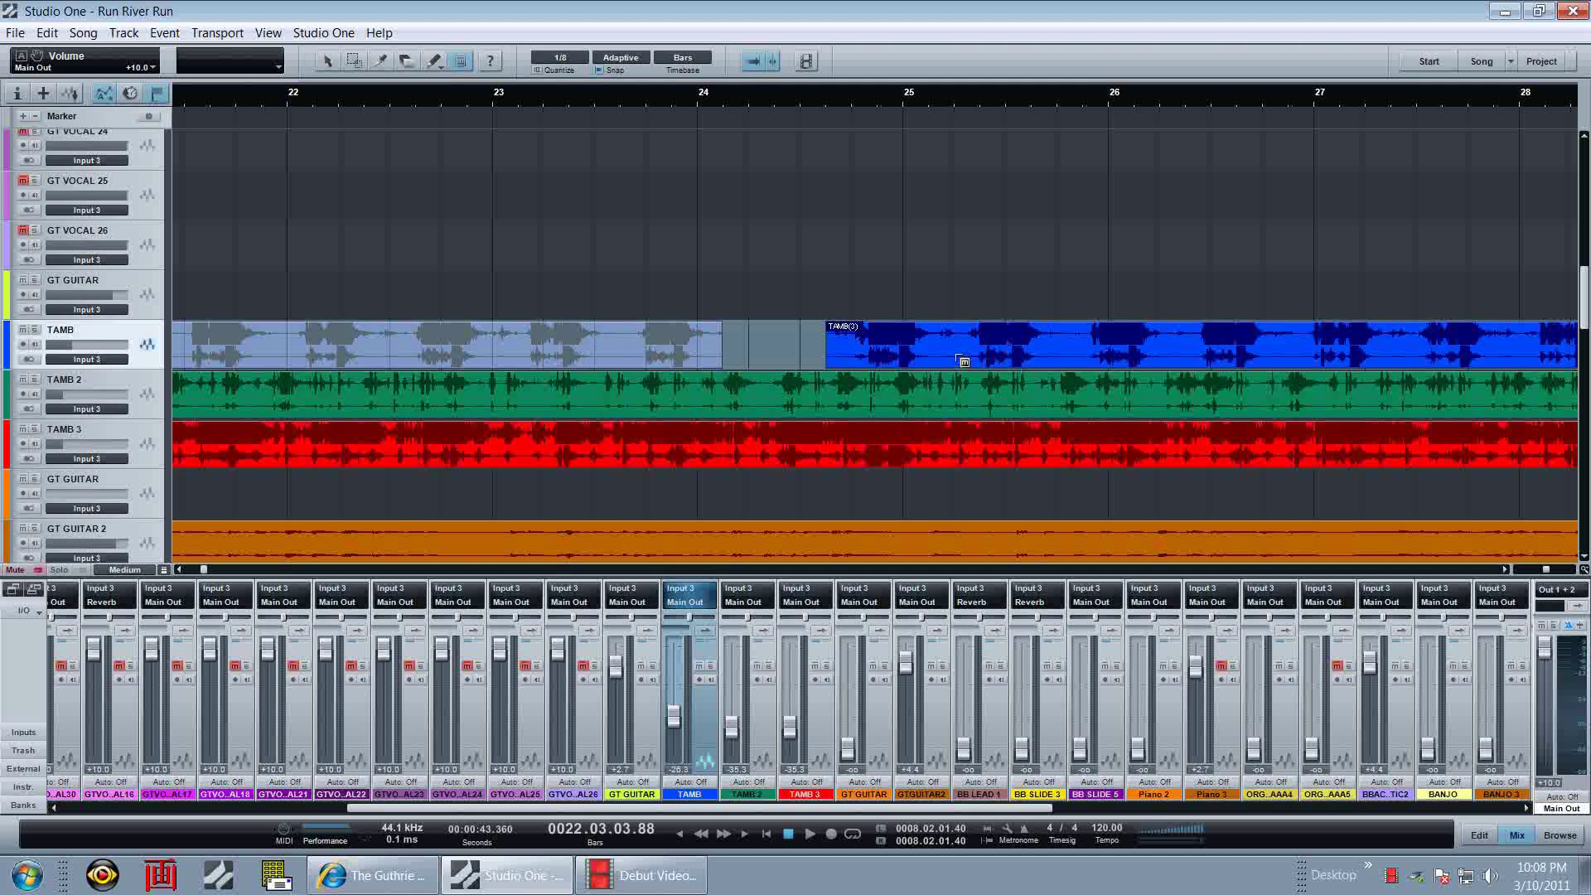
left_click(873, 217)
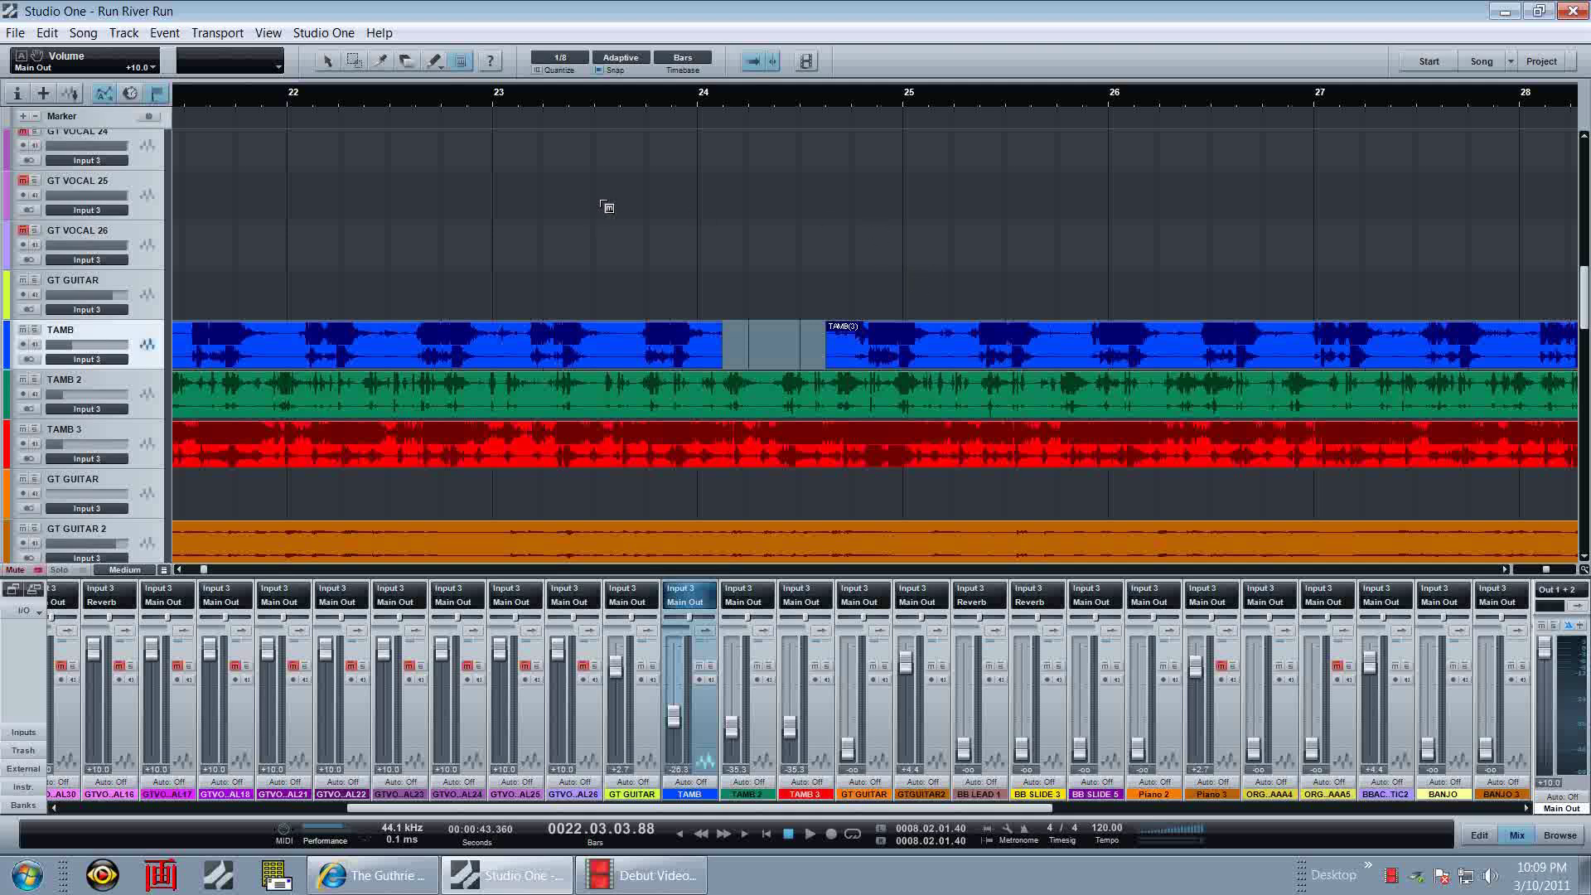
Return to the Arrow tool and change the GT GUITAR 2 channel's color to dark red
key("1")
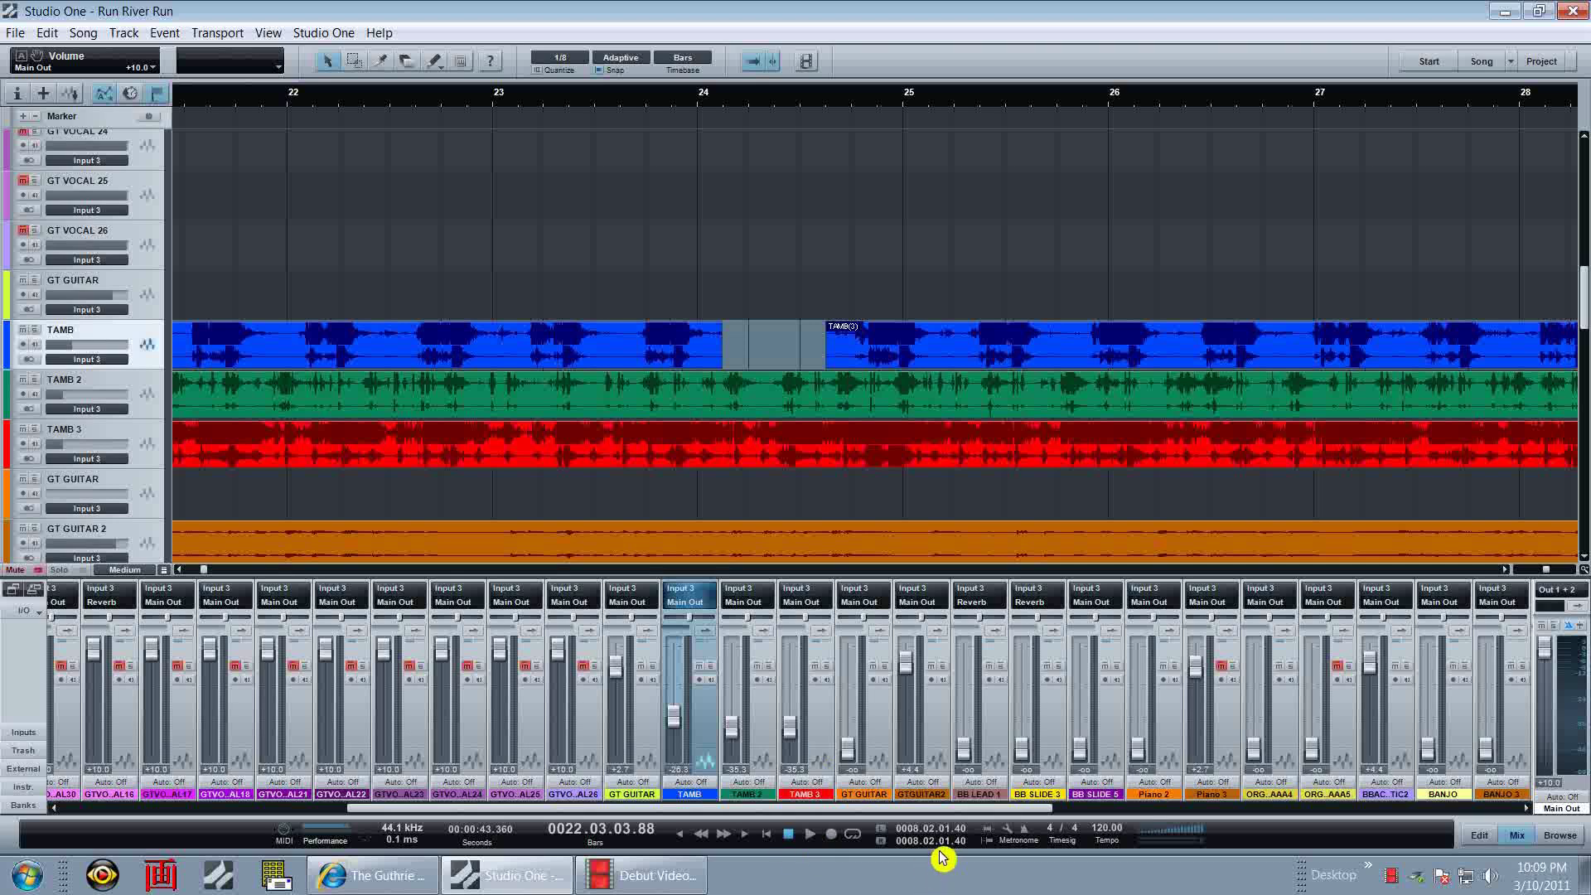
left_click(935, 732)
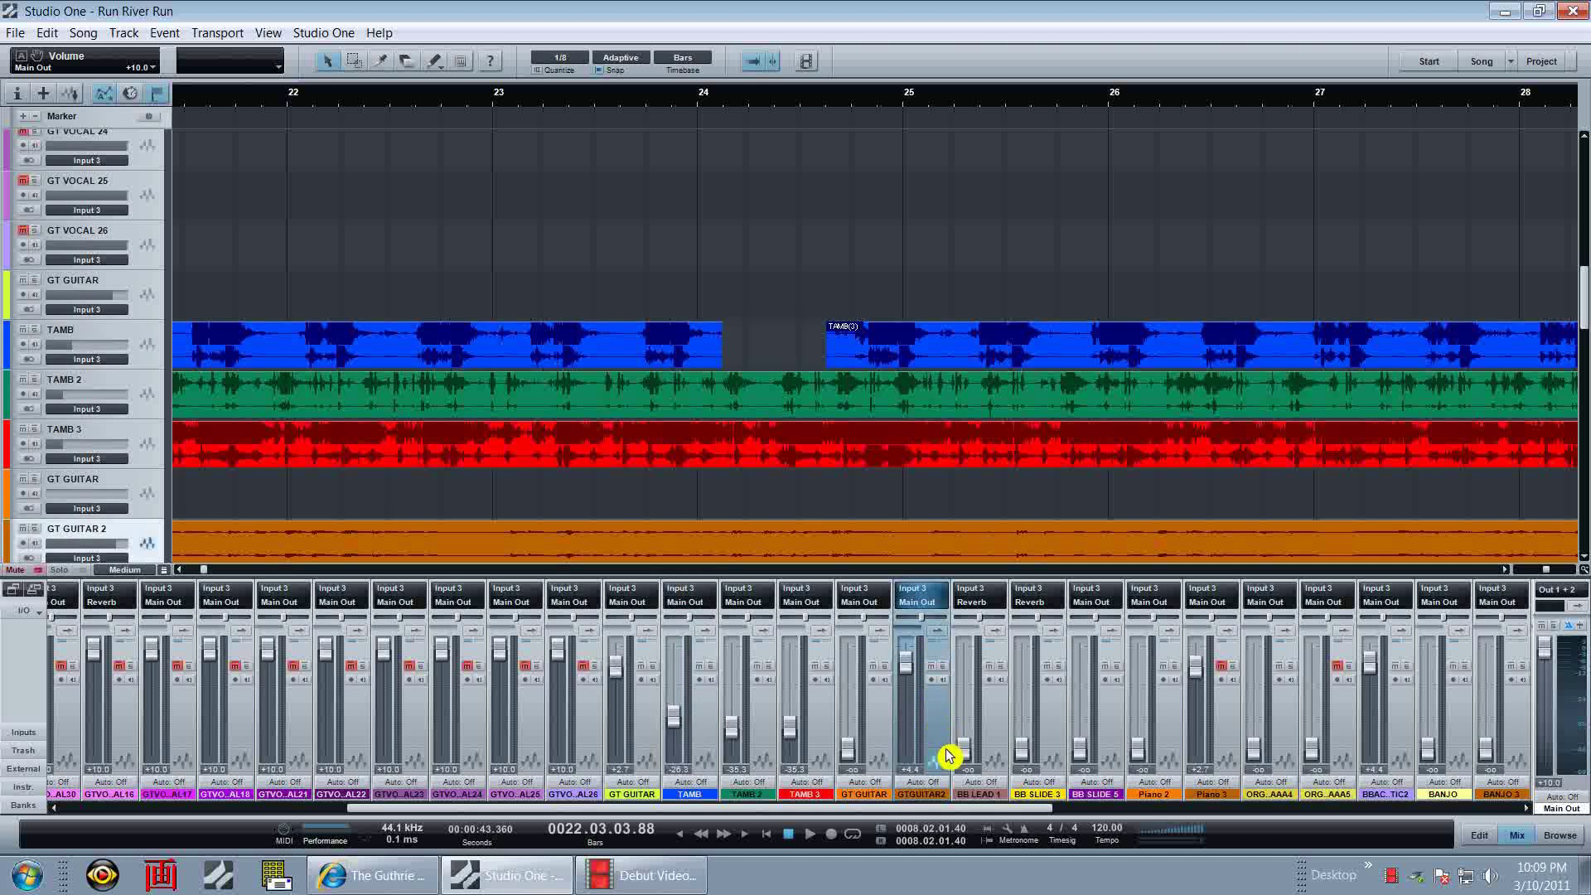
left_click(926, 802)
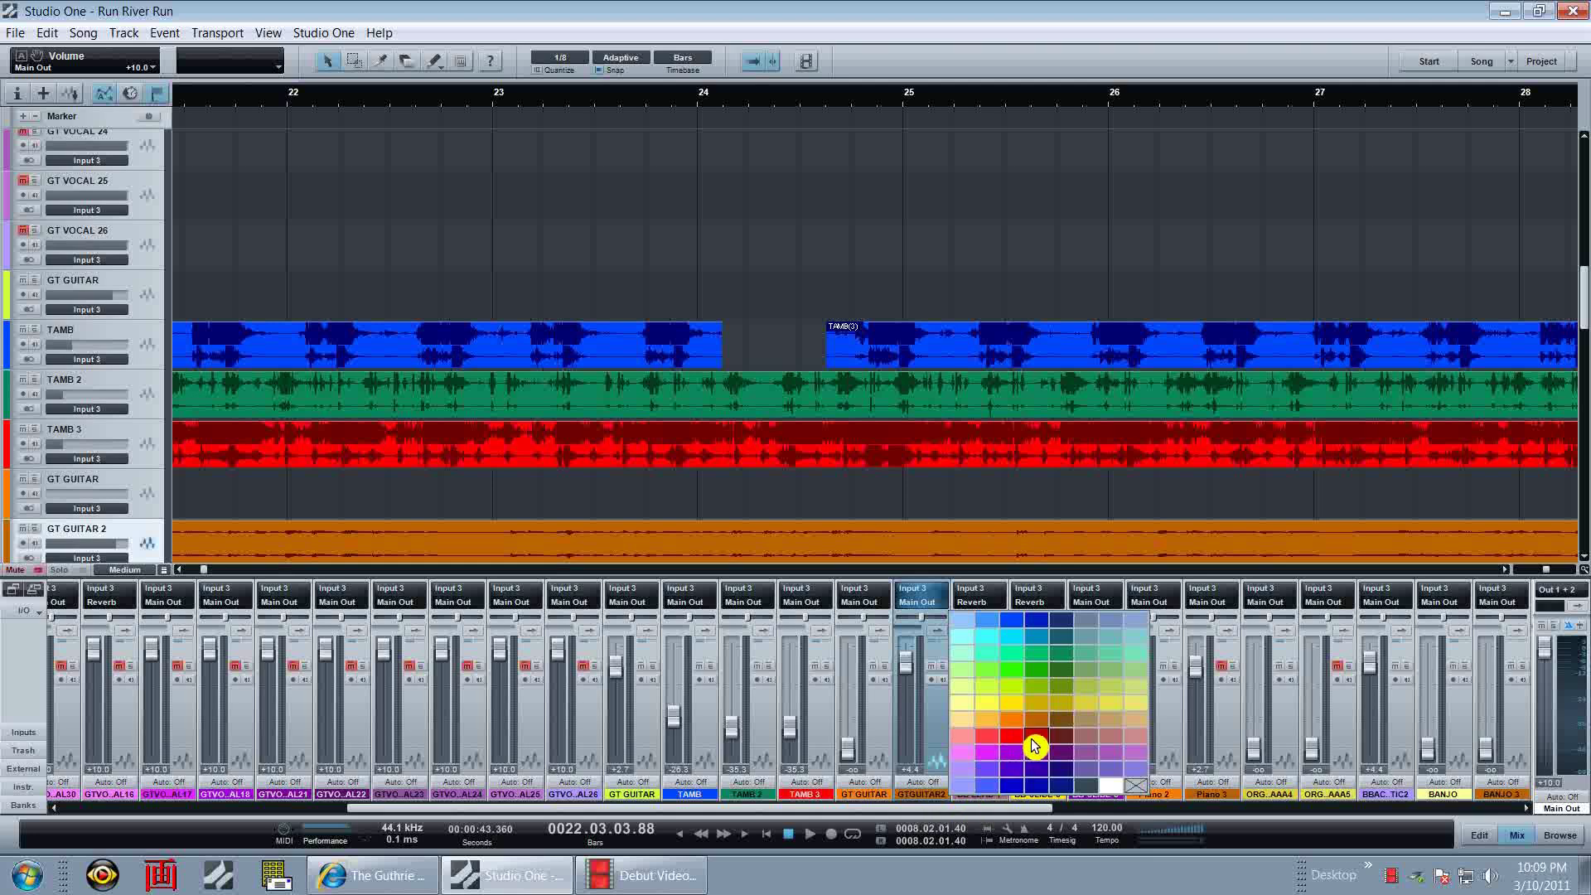
left_click(1029, 742)
scroll(835, 477, "down", 2)
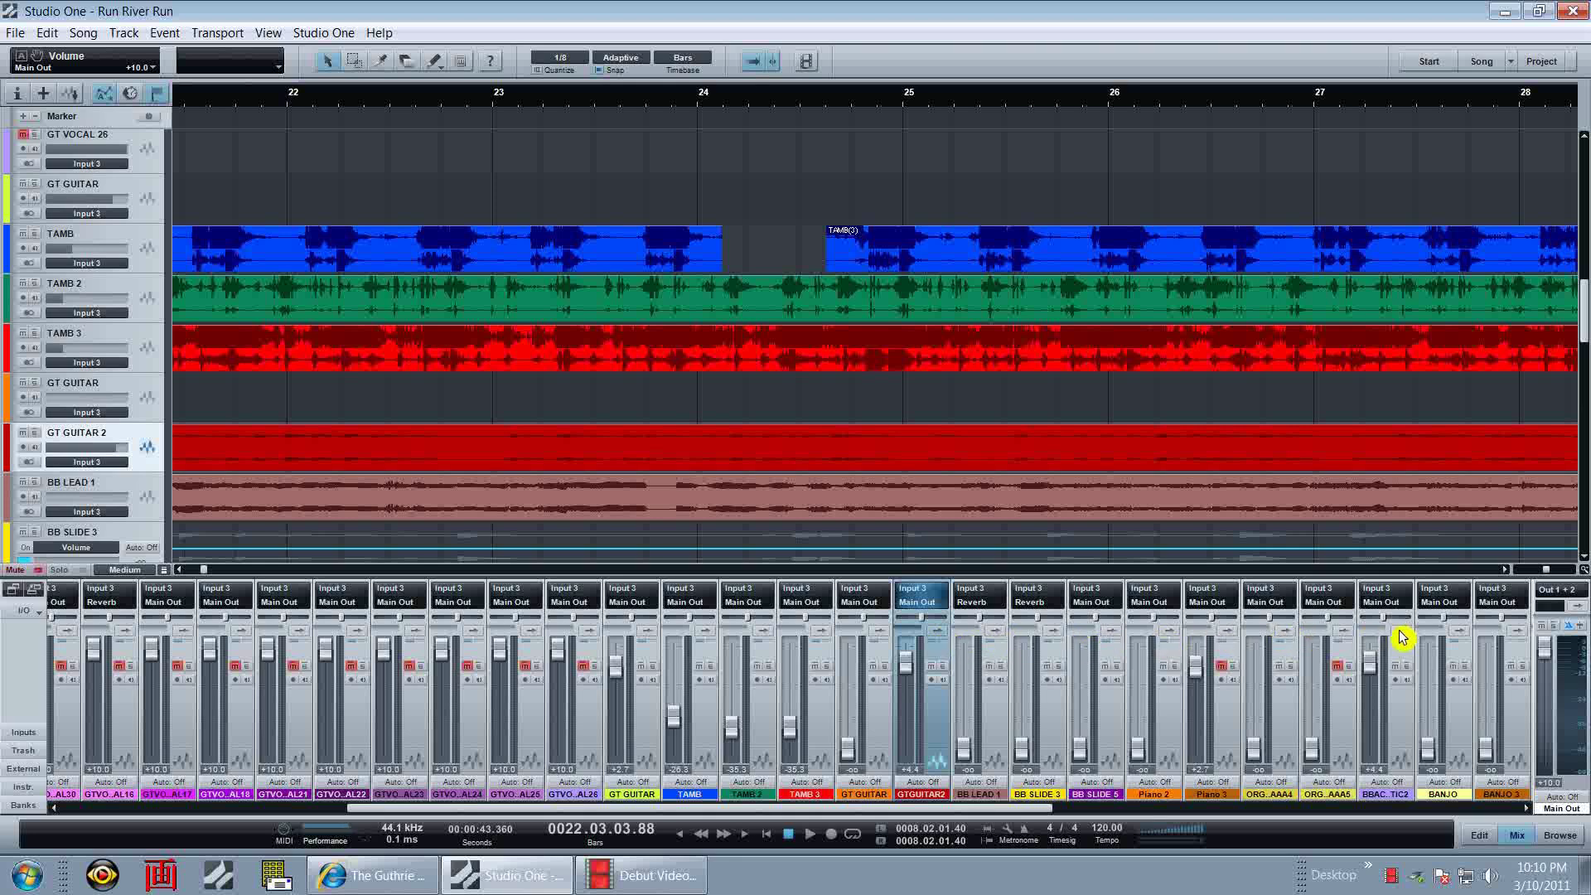
Expand the GT GUITAR 2 channel to show its inserts and sends, and collapse the Room Reverb controls
left_click(941, 643)
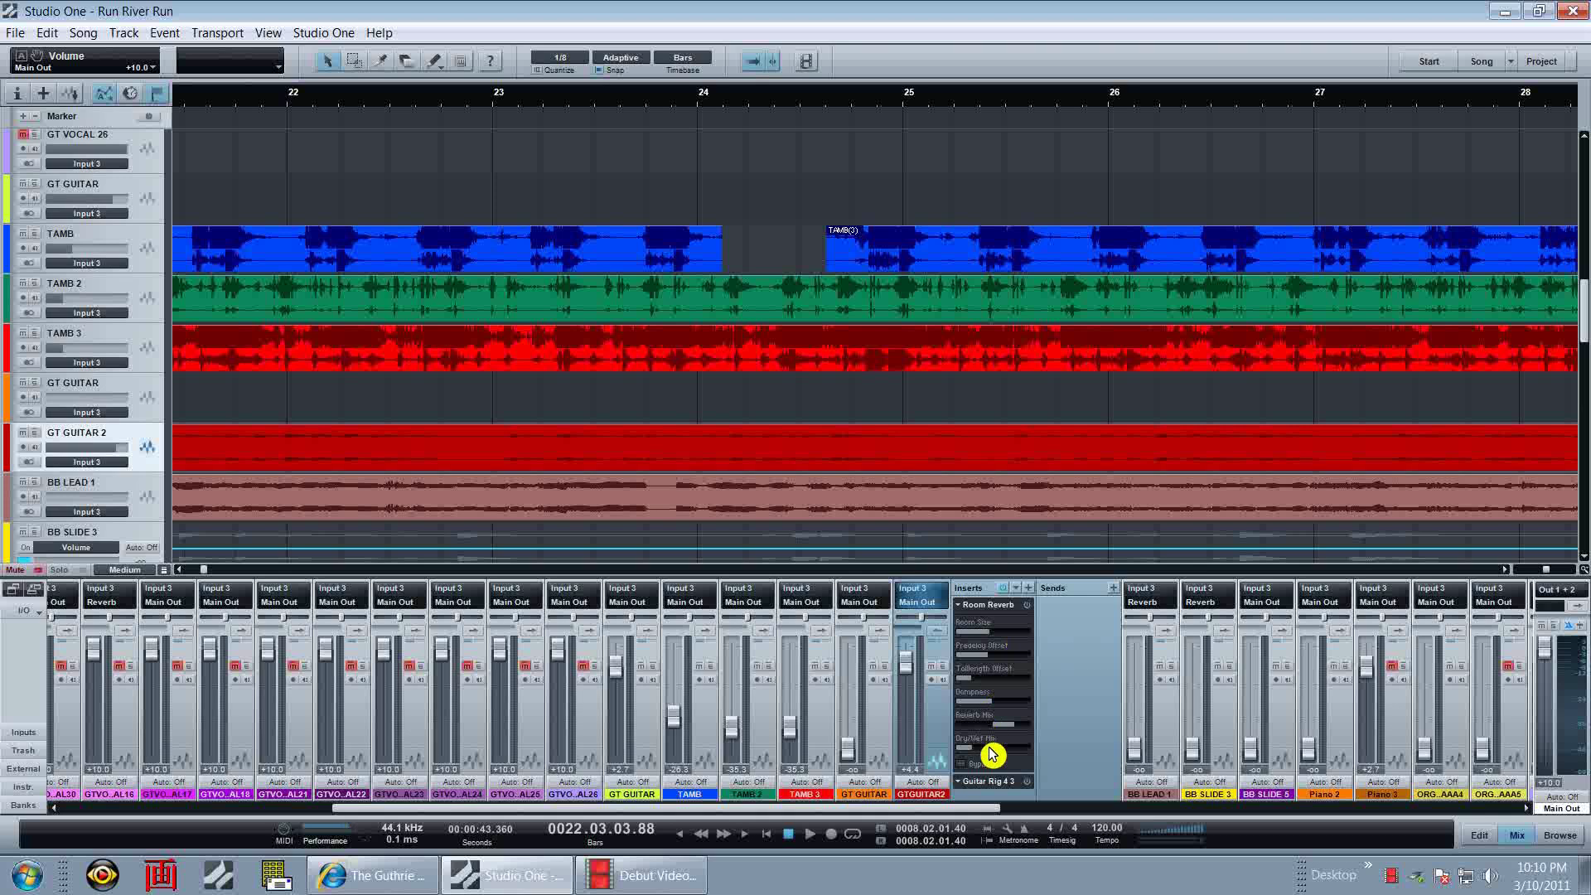
left_click(995, 608)
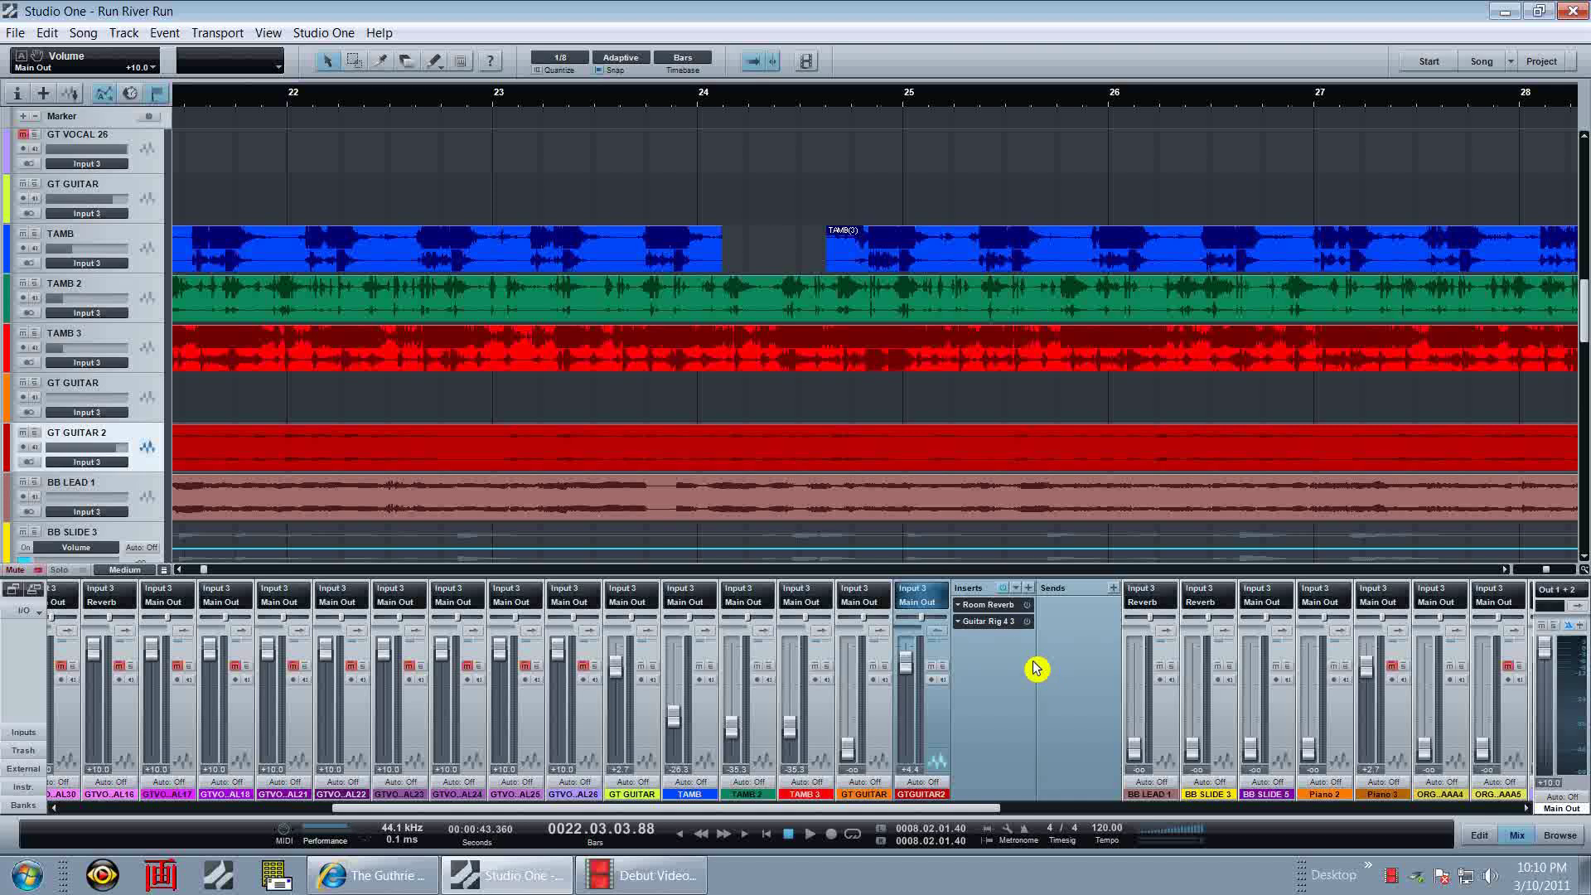
Add the Tuner effect to the GT GUITAR 2 inserts and move its window lower over the arrangement
left_click(1028, 589)
scroll(1052, 397, "down", 1)
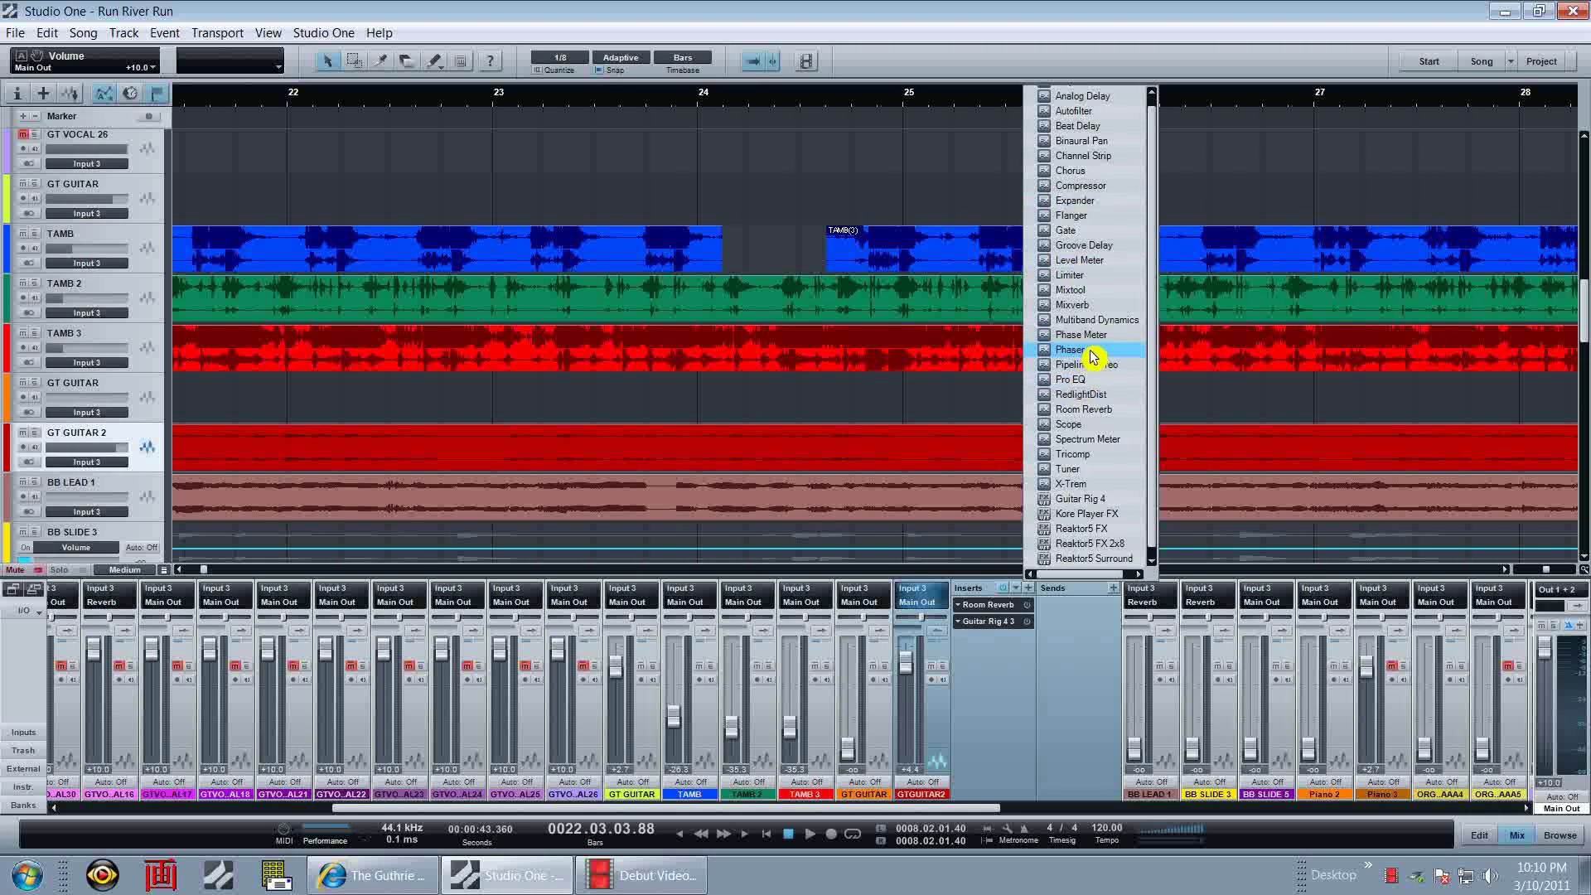
left_click(1108, 478)
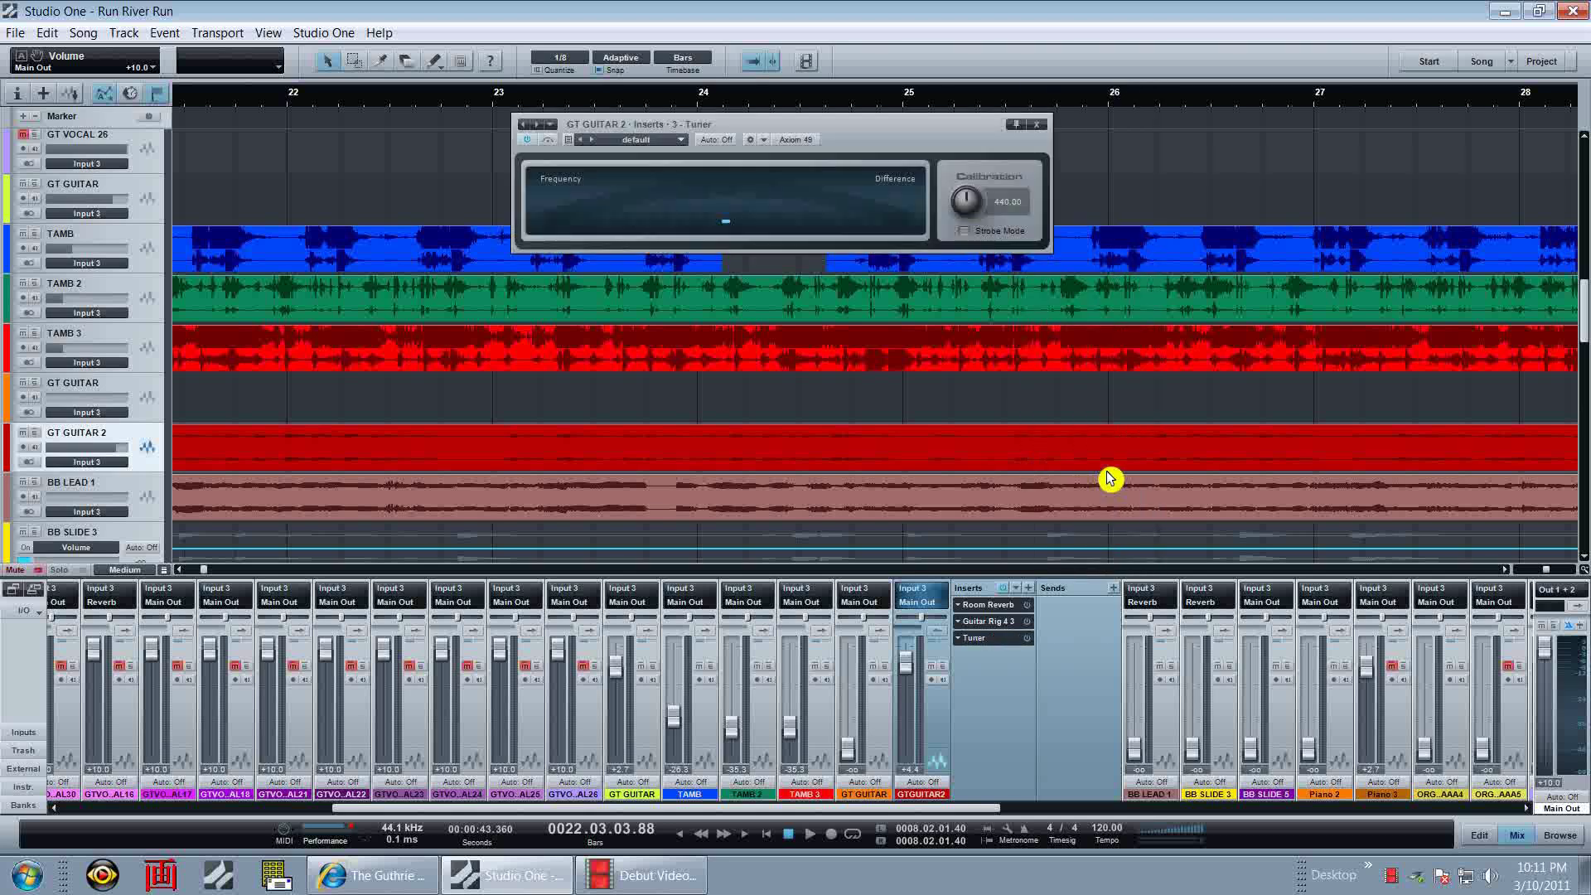
left_click_drag(862, 166, 976, 338)
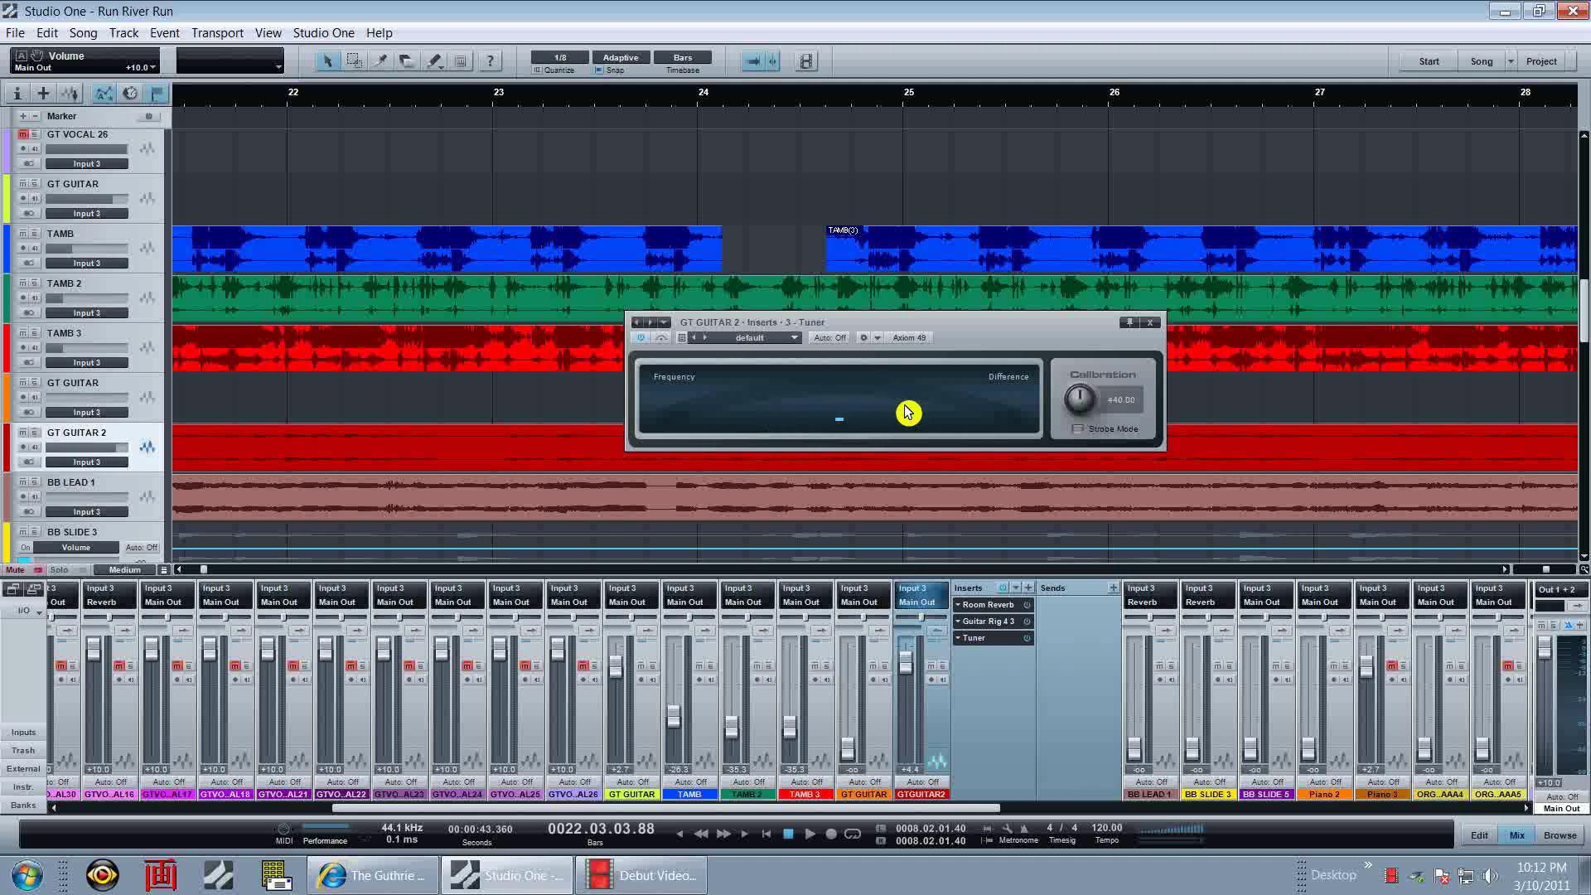
Close the Tuner window and remove the Tuner from the GT GUITAR 2 inserts
left_click(1153, 324)
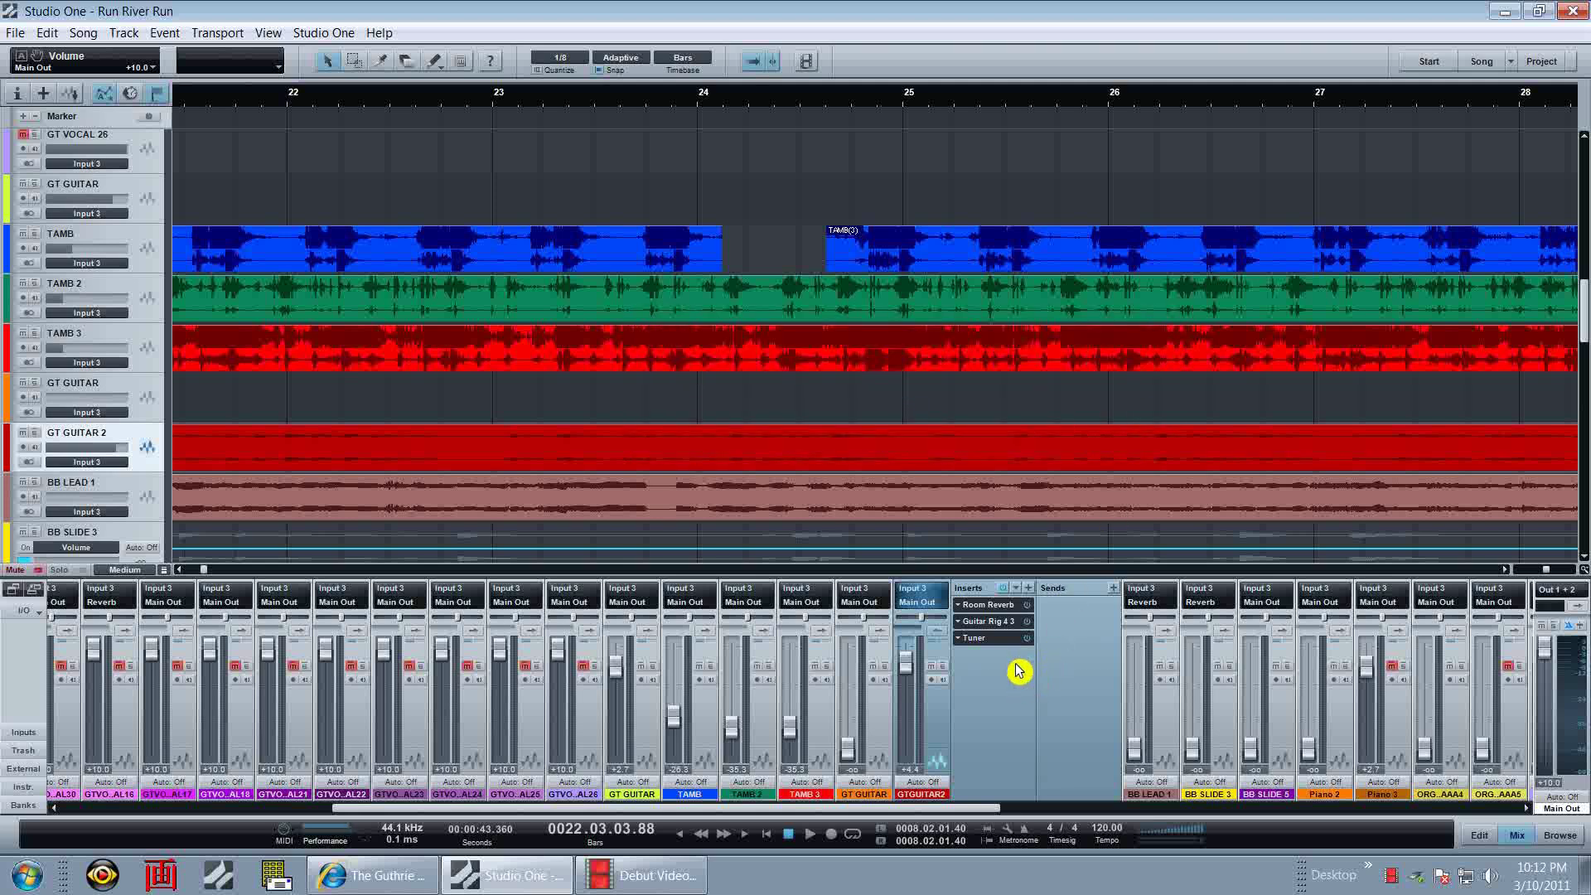
right_click(971, 639)
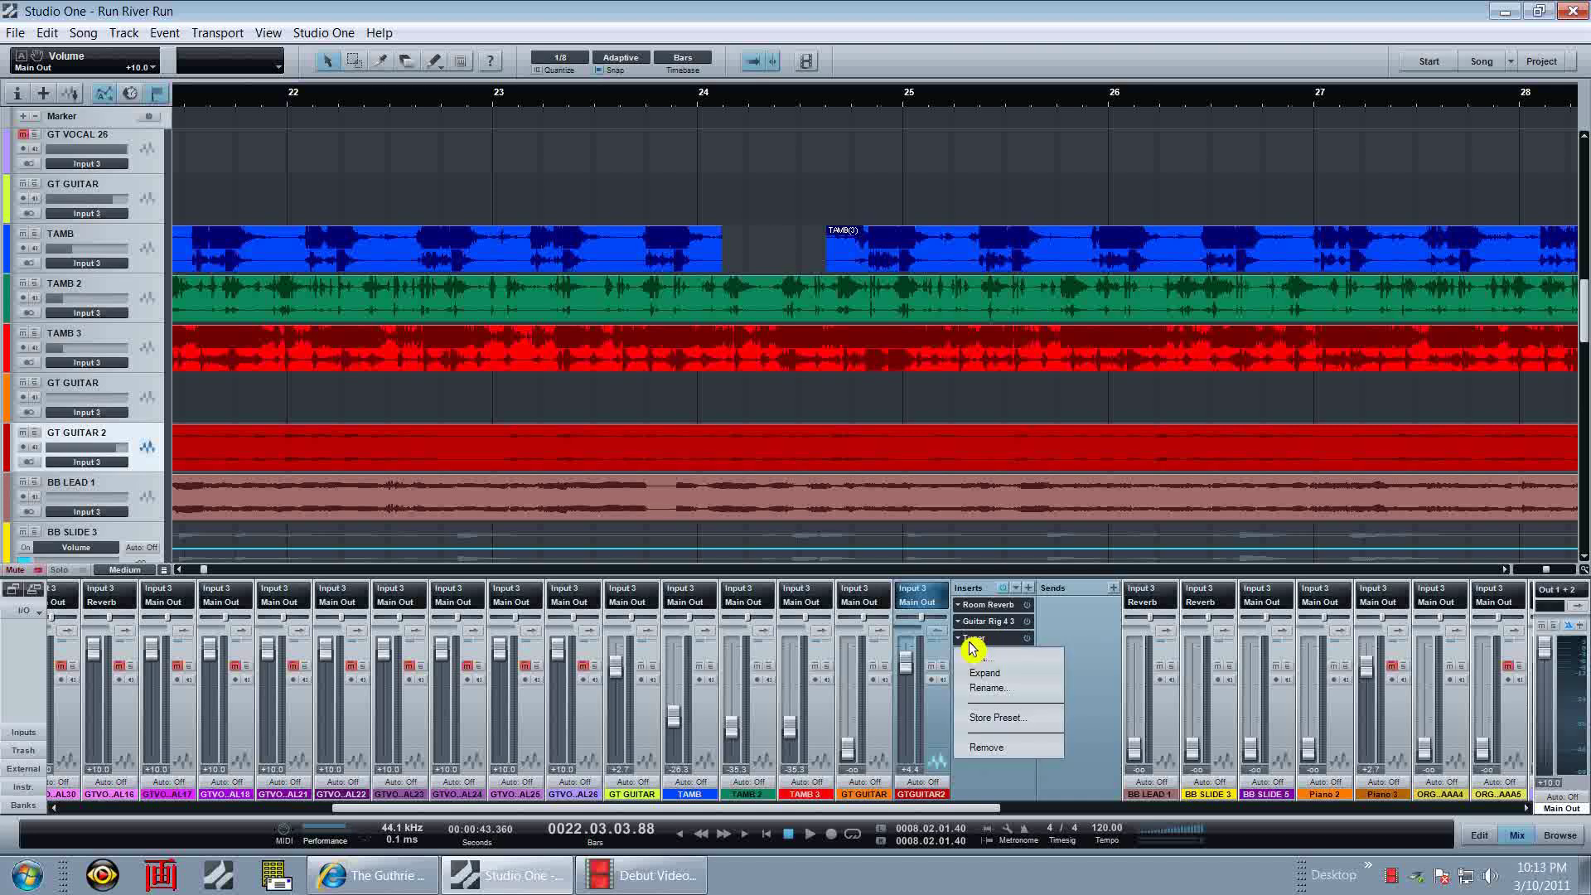
left_click(993, 756)
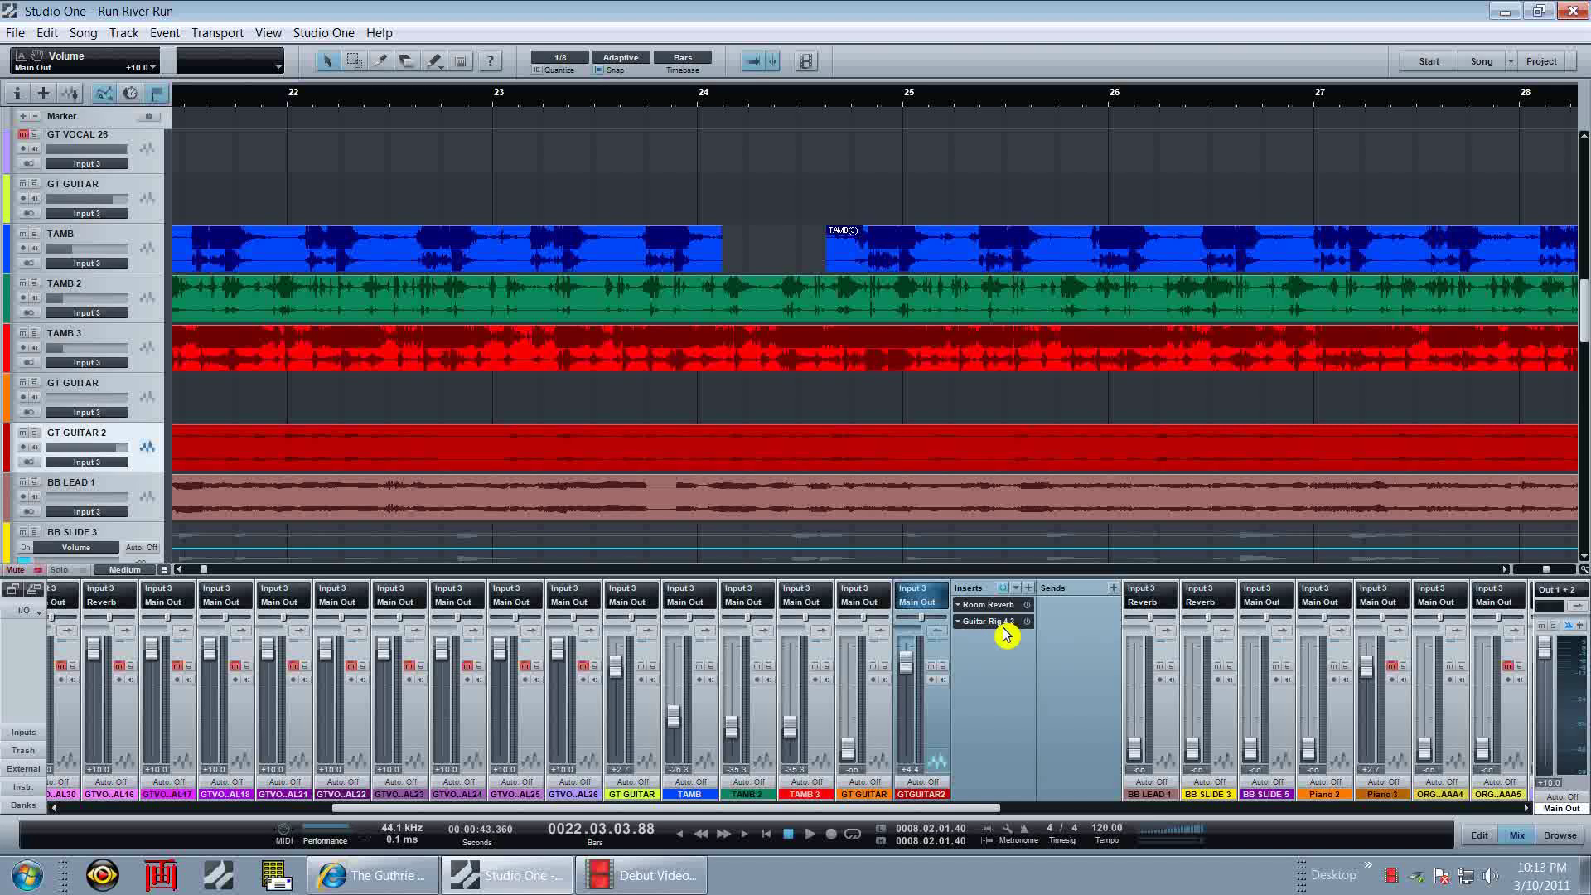
Open the Guitar Rig 4 insert on the GT GUITAR 2 channel and move its window up until the preset list is fully visible
left_click(969, 621)
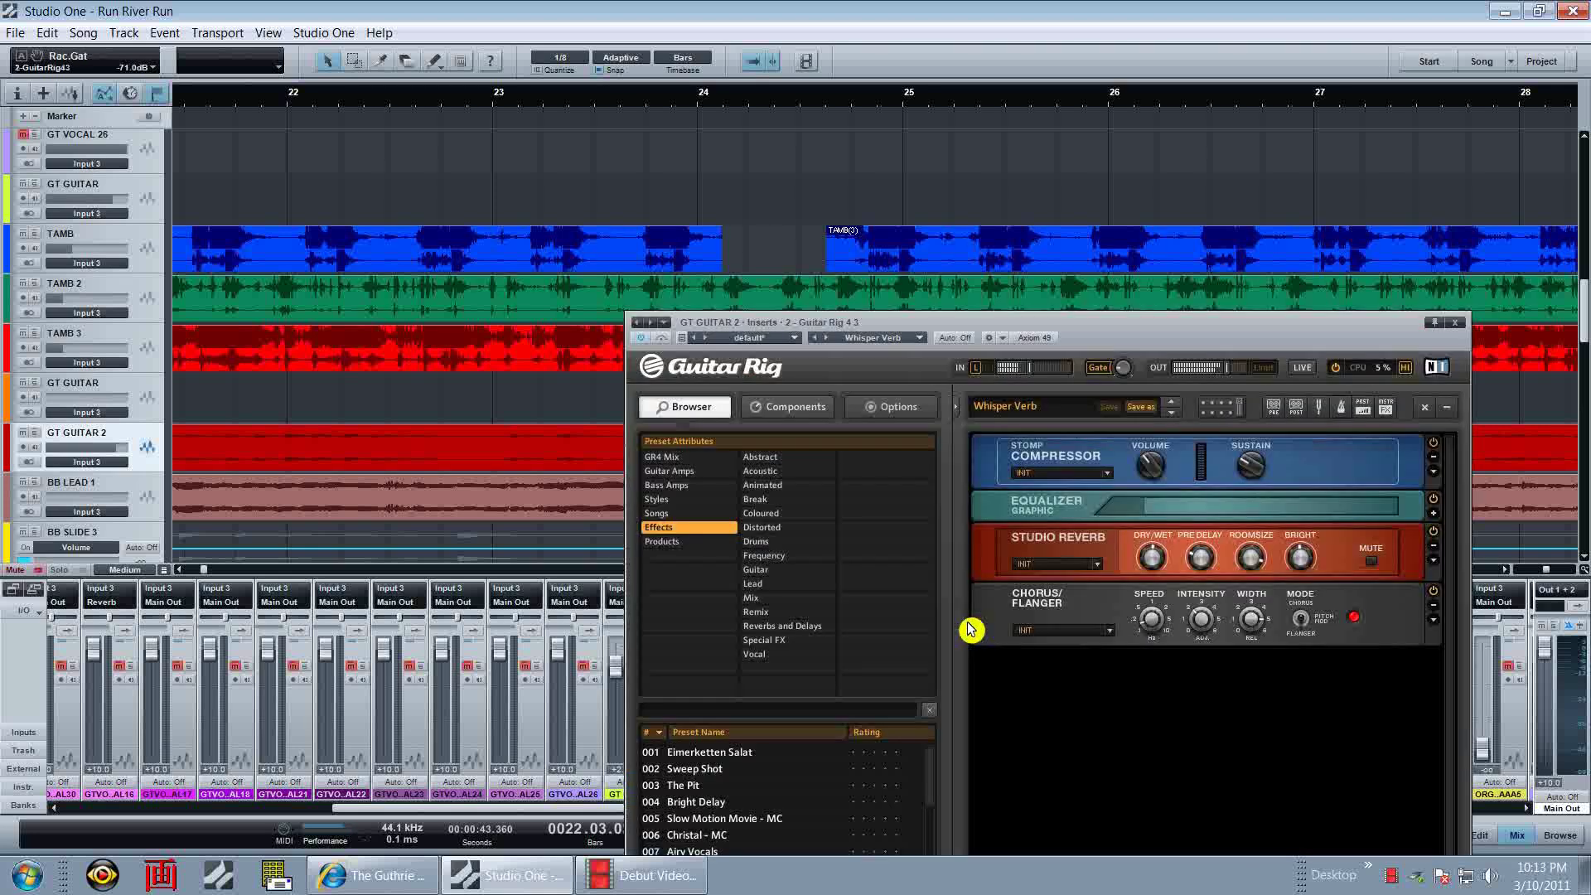
left_click_drag(1113, 331, 985, 105)
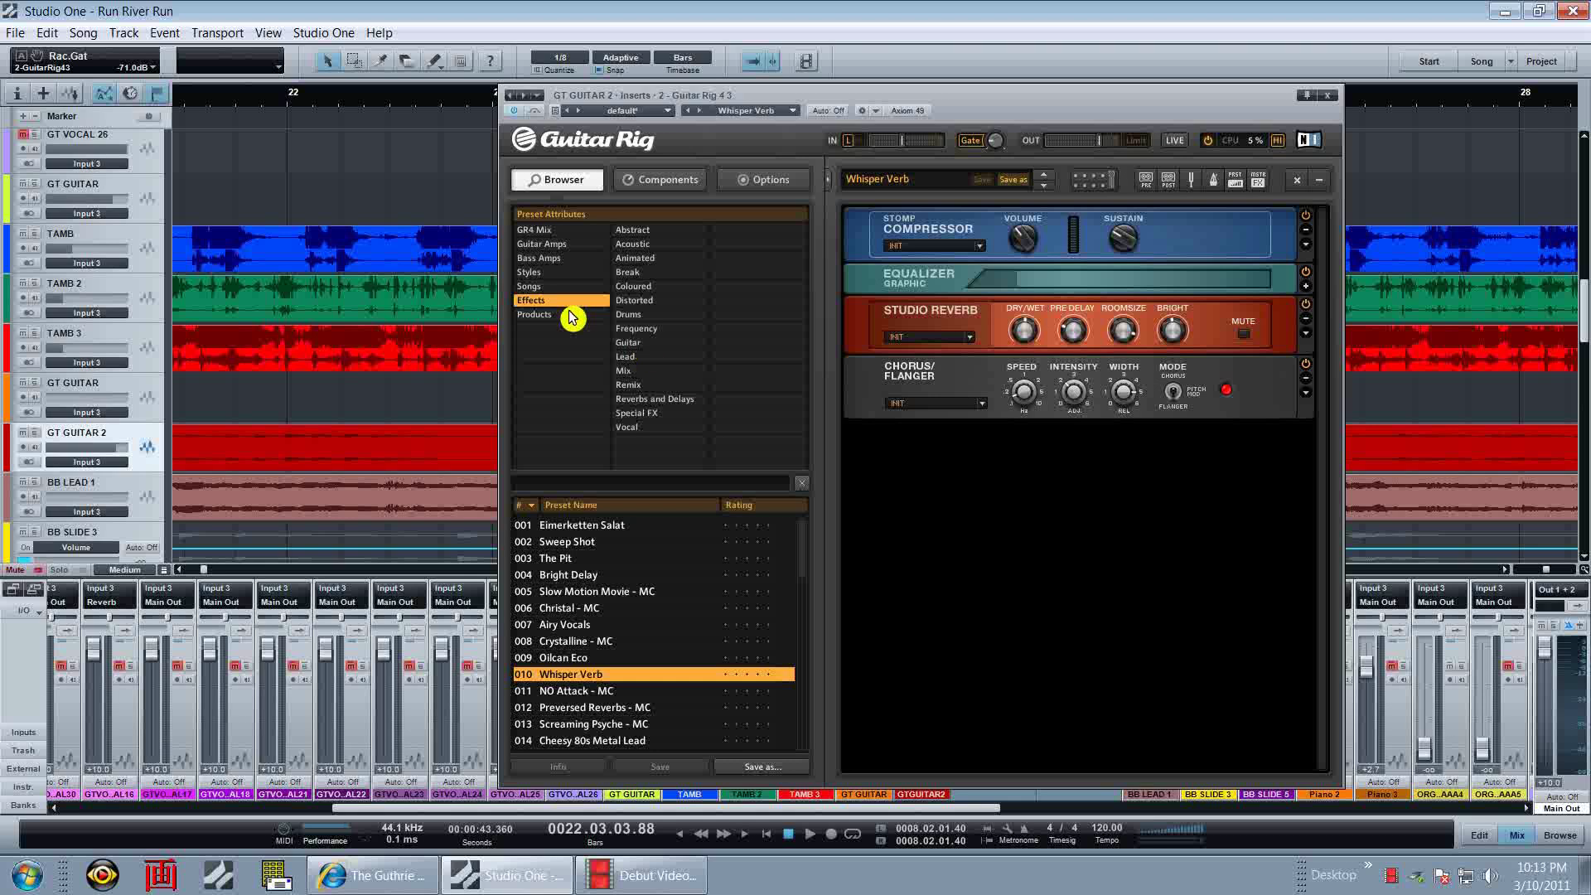
Select the Country Twang Clean - MC preset from Guitar Rig's Country style, and list the Classic Rock style presets
left_click(535, 275)
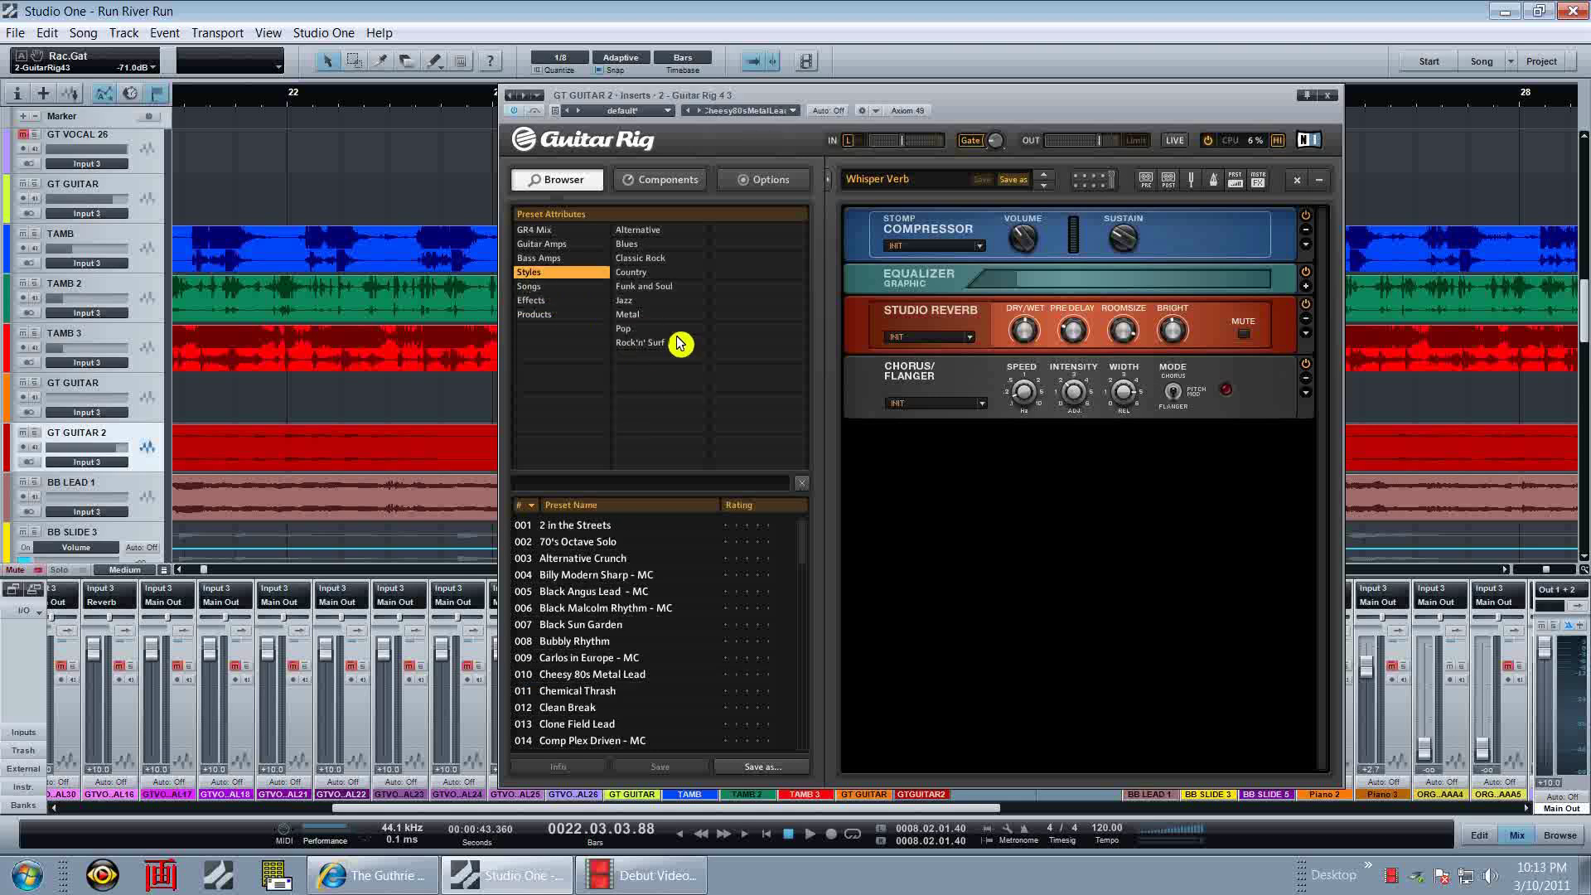
left_click(640, 274)
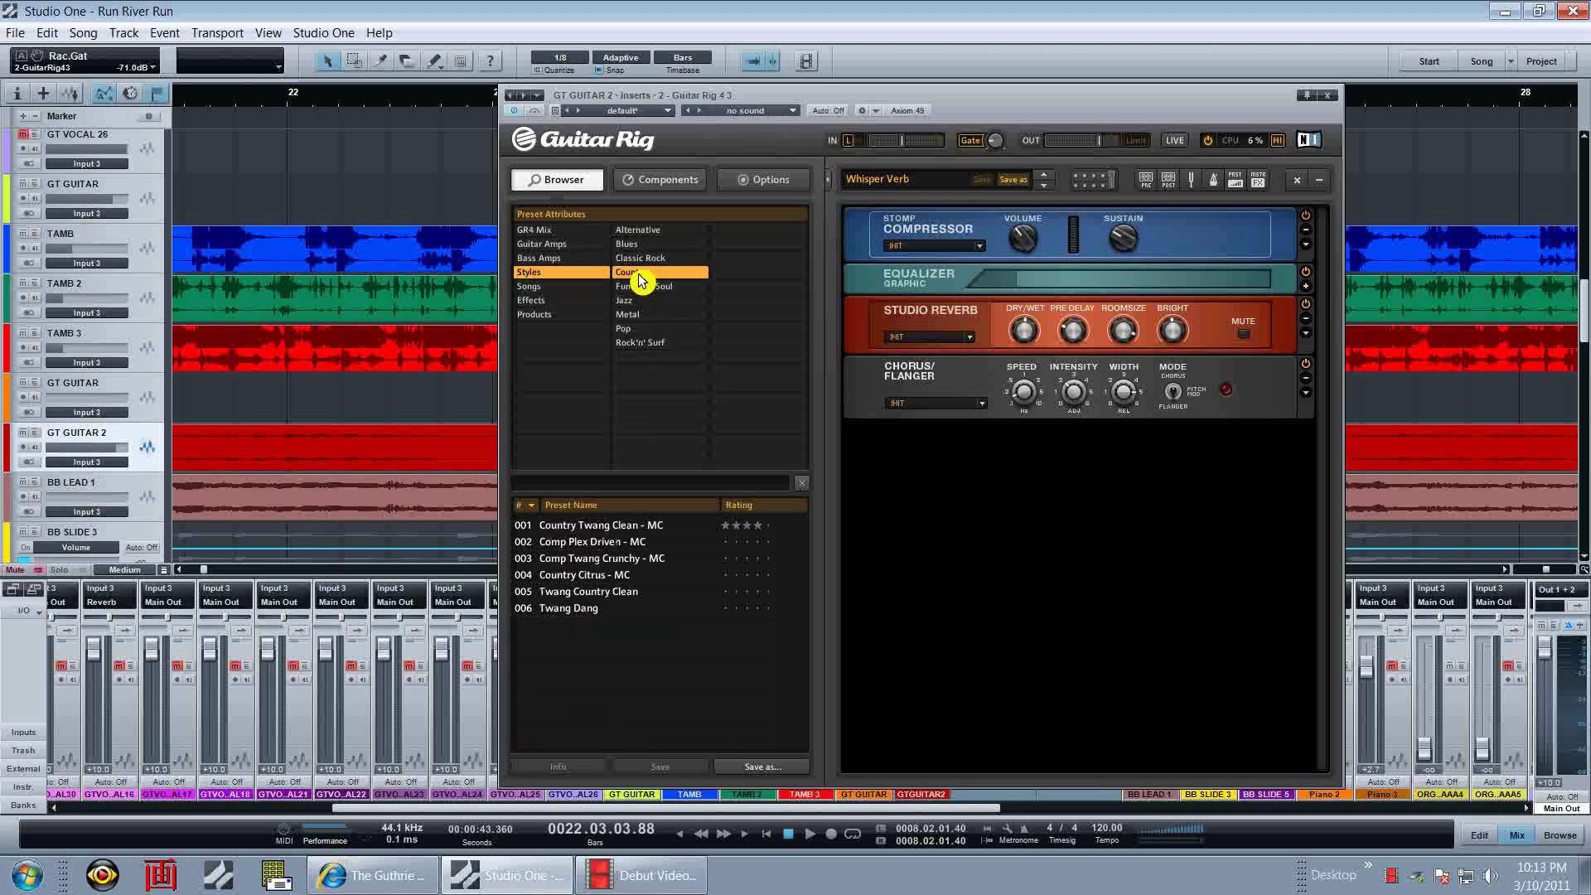
left_click(623, 527)
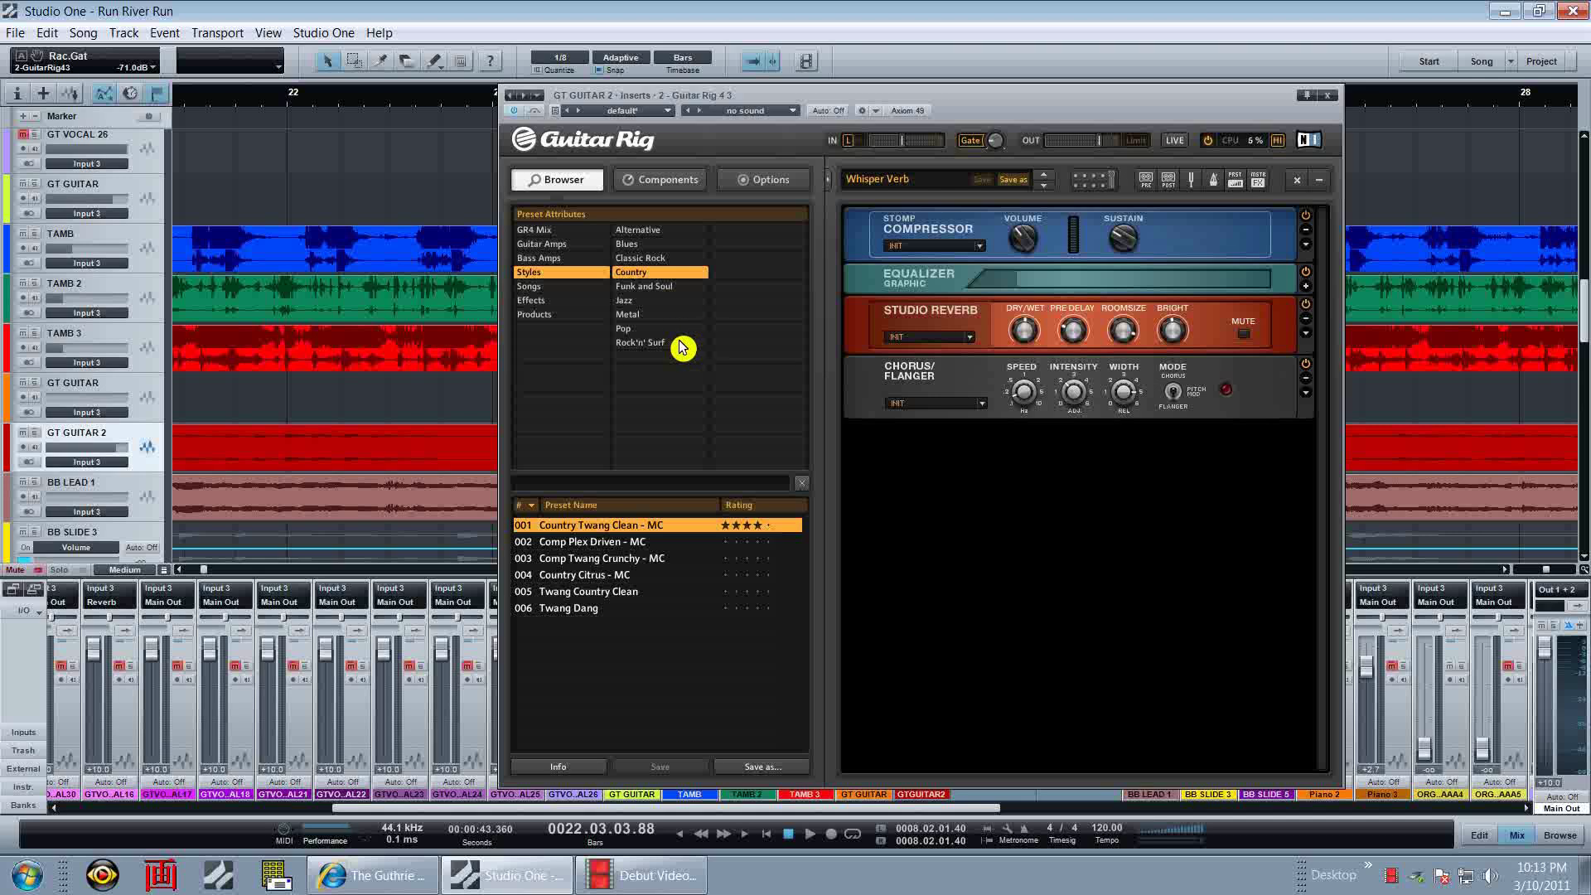
left_click(664, 264)
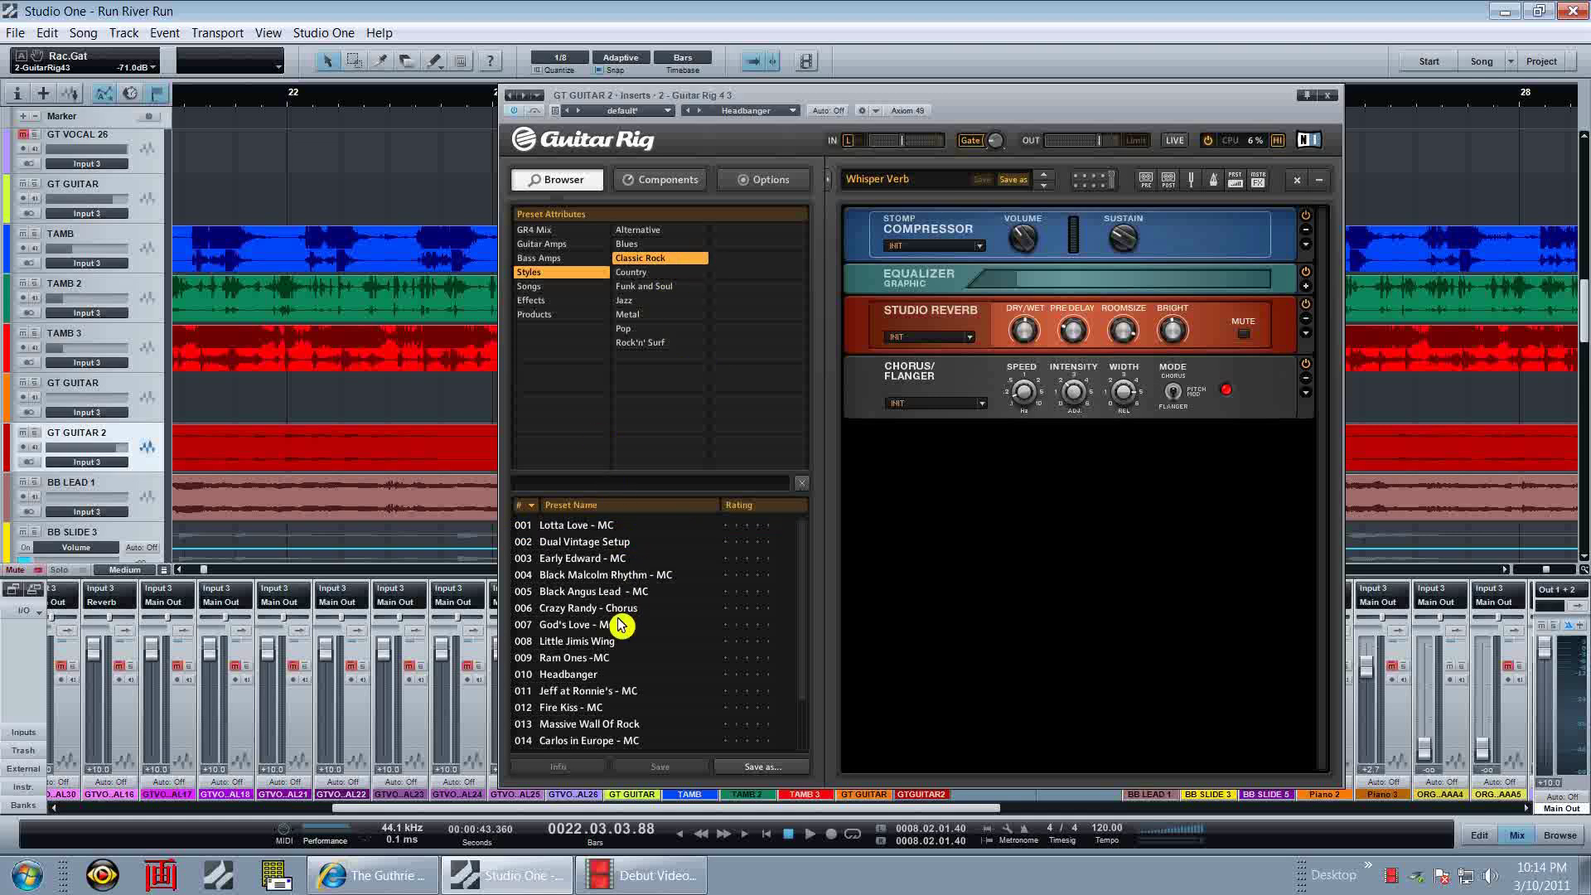